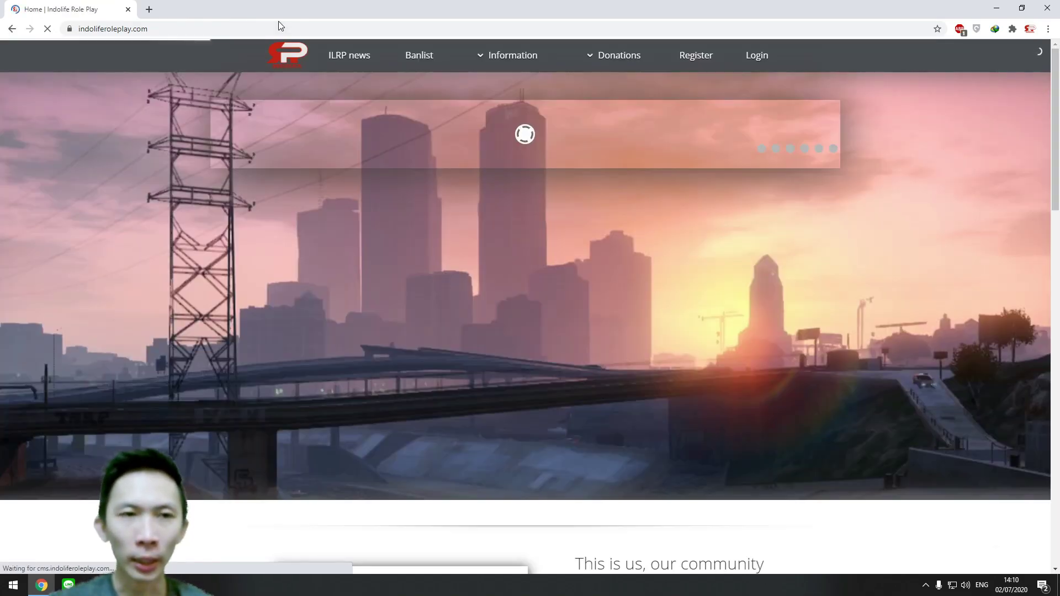
Step: Start downloading GTA Full version part 1 from the site's Downloads section, overwriting the existing duplicate file
{"action": "scroll", "coordinate": [848, 118], "scroll_direction": "down", "scroll_amount": 12}
{"action": "scroll", "coordinate": [849, 123], "scroll_direction": "down", "scroll_amount": 10}
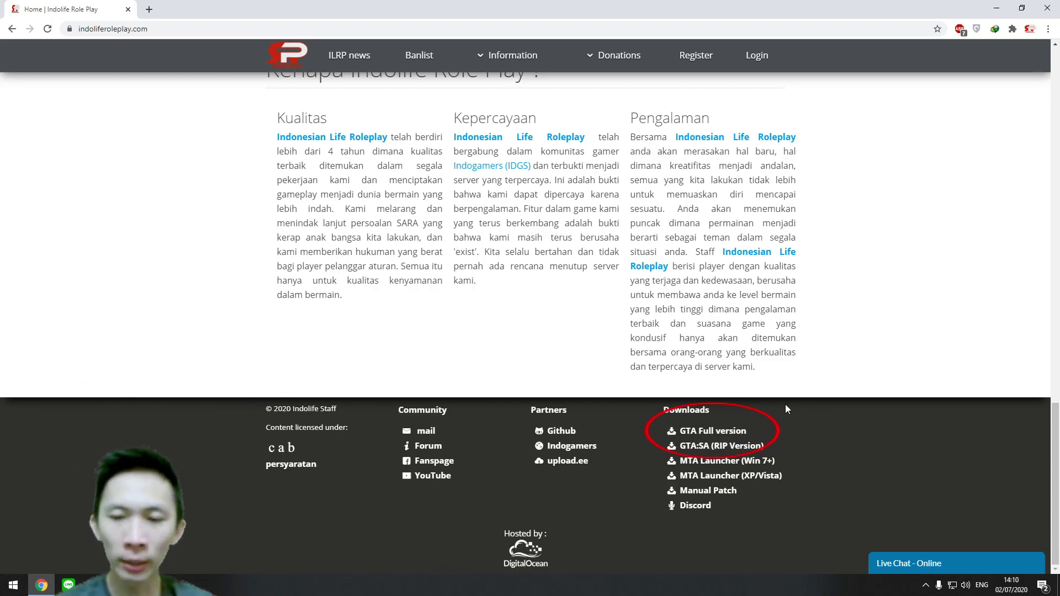
{"action": "left_click", "coordinate": [723, 432]}
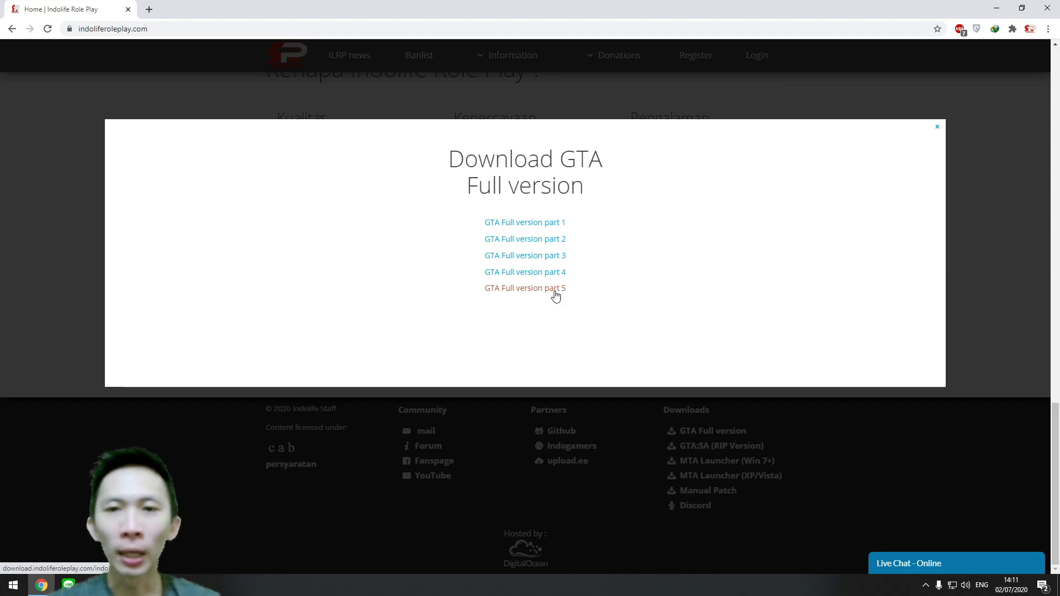
{"action": "left_click", "coordinate": [560, 223]}
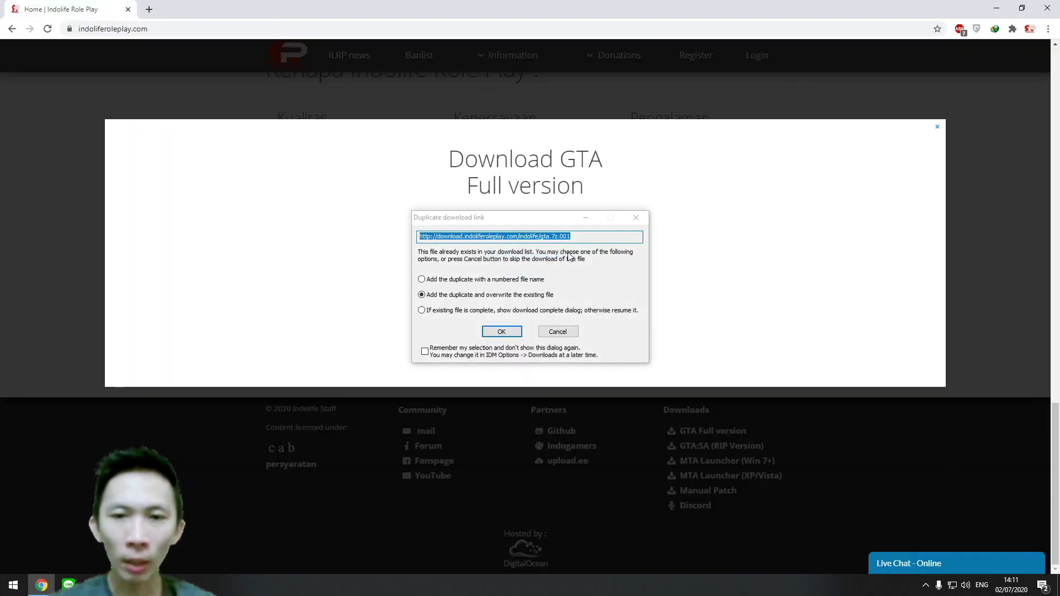
{"action": "left_click", "coordinate": [505, 332]}
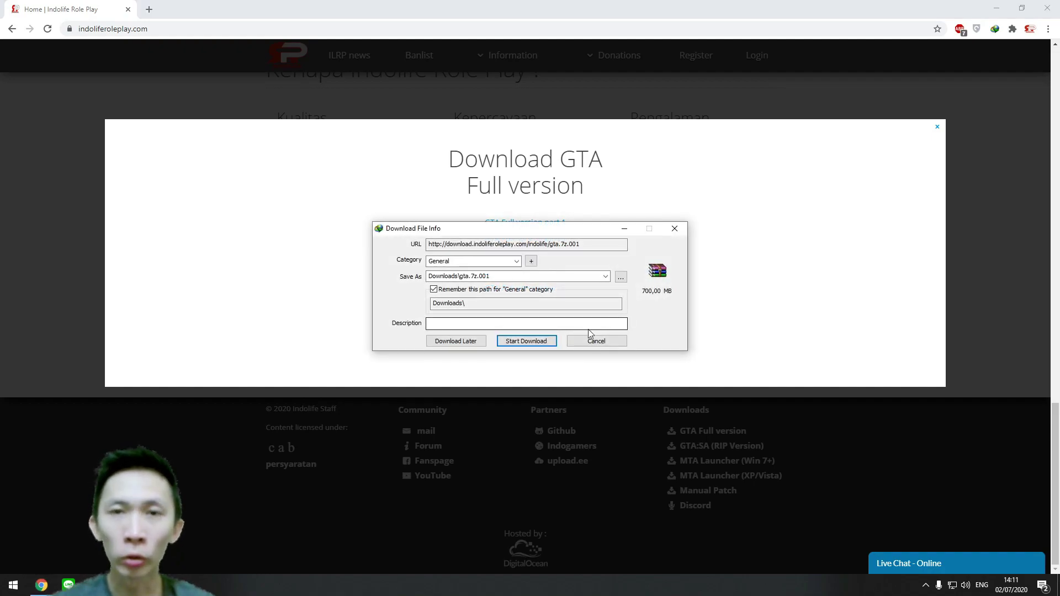
{"action": "left_click", "coordinate": [541, 342]}
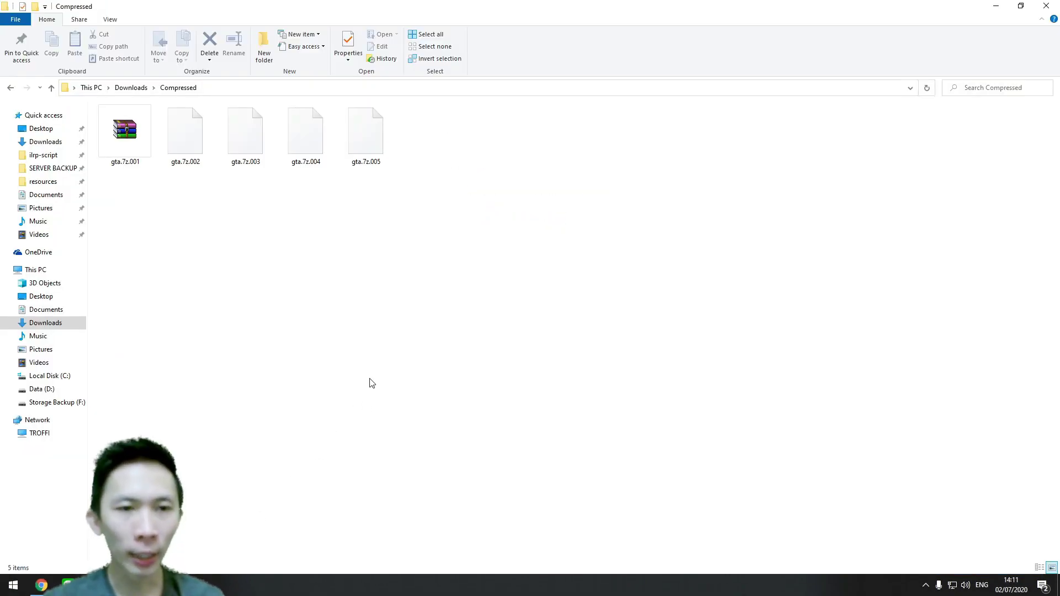
Step: Look over the gta.7z parts in the Compressed folder and the 7-Zip options offered for gta.7z.001
{"action": "left_click_drag", "start_coordinate": [402, 279], "coordinate": [127, 148]}
{"action": "left_click", "coordinate": [269, 233]}
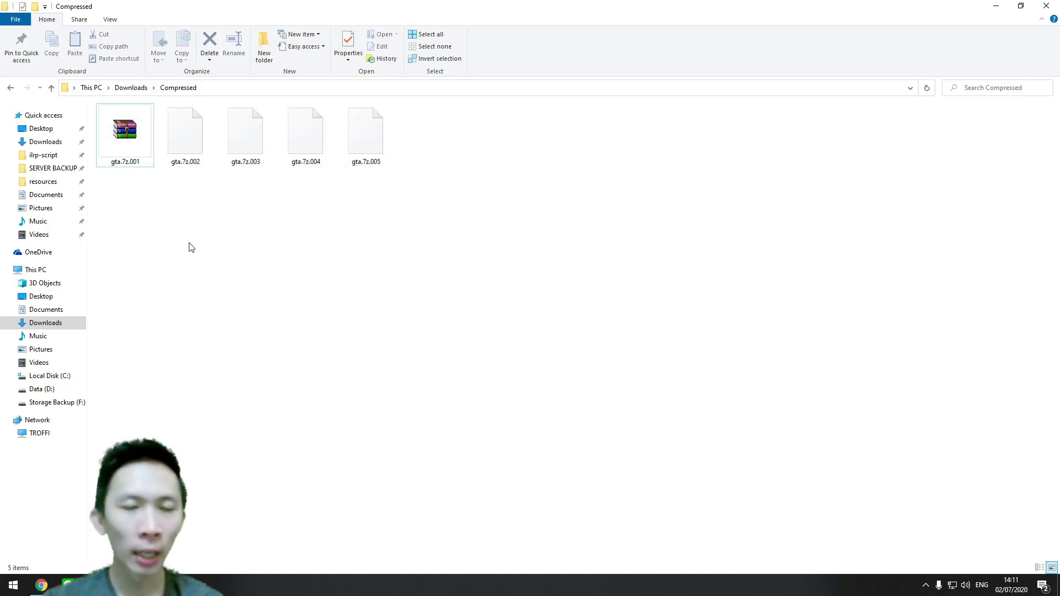
{"action": "left_click", "coordinate": [41, 583]}
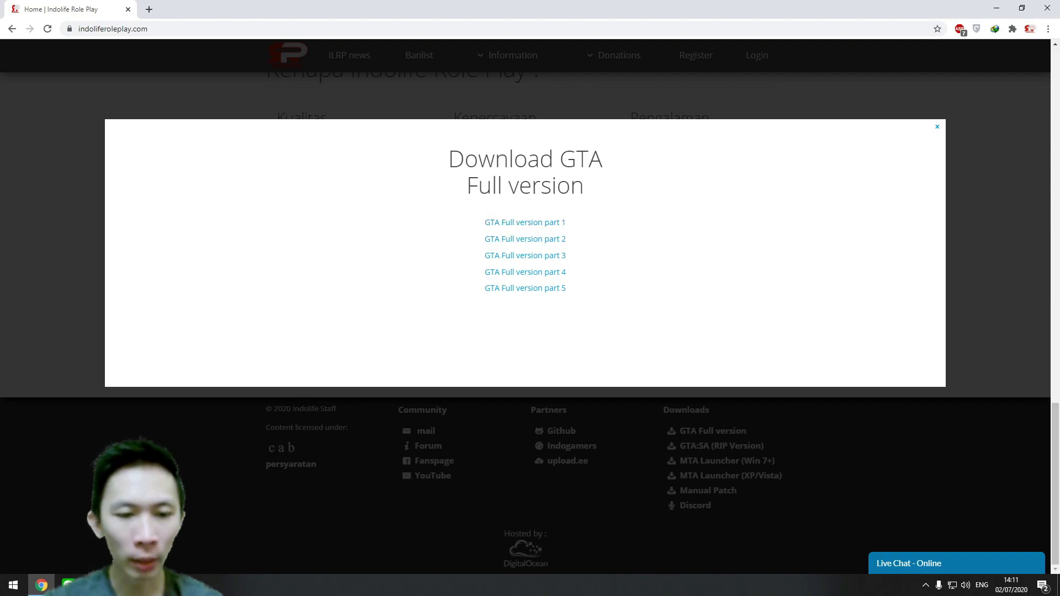
{"action": "key", "text": "alt+Tab"}
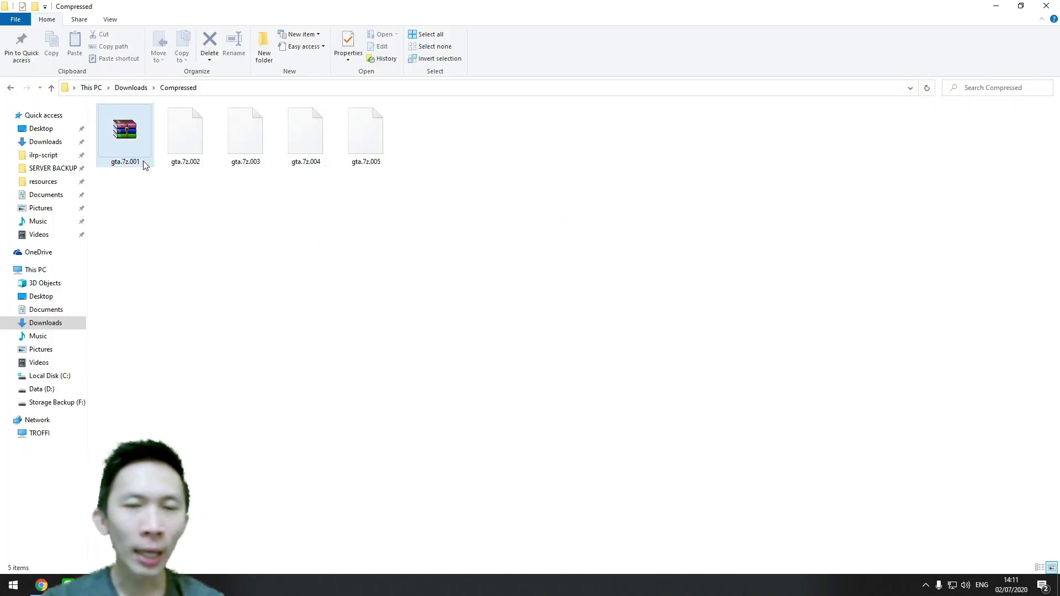
{"action": "right_click", "coordinate": [141, 132]}
{"action": "mouse_move", "coordinate": [240, 203]}
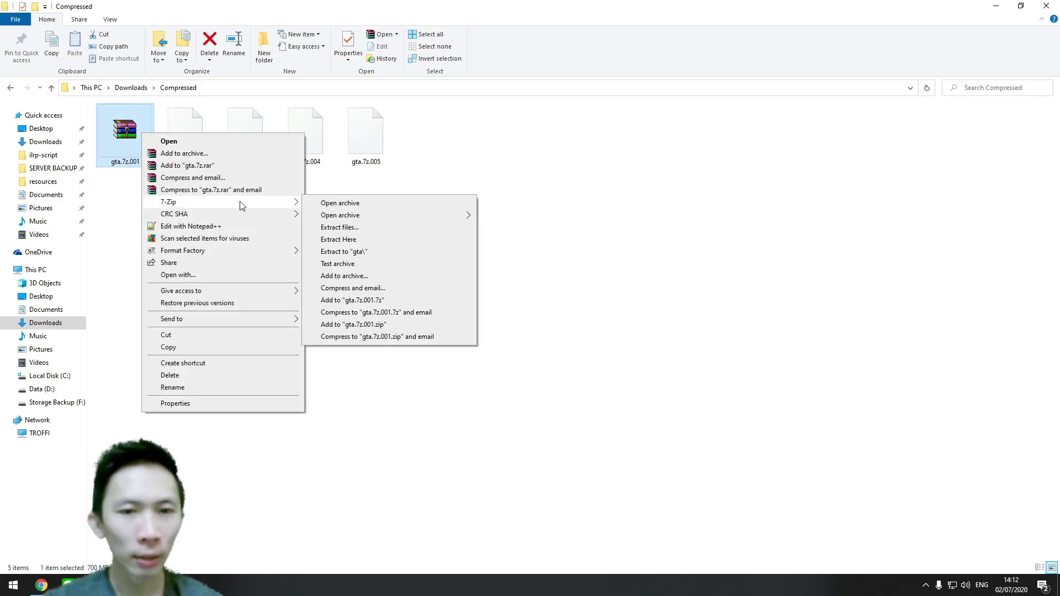
{"action": "left_click", "coordinate": [596, 159]}
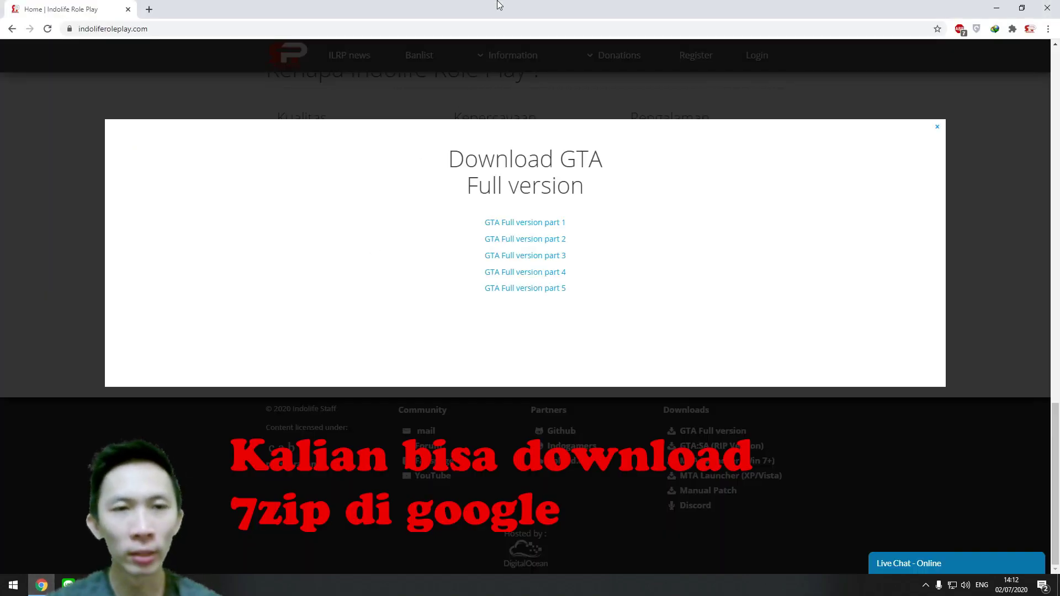
Step: Search Google for "7zip download" in a new browser tab
{"action": "key", "text": "ctrl+t"}
{"action": "type", "text": "7z"}
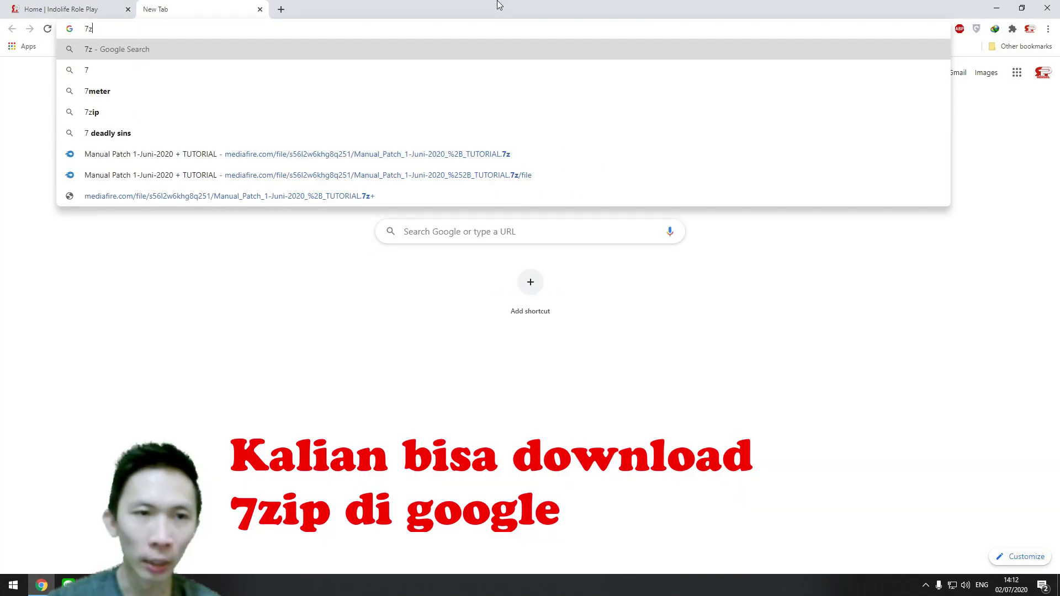
{"action": "type", "text": "ip download&oq=7zip+download&aqs=chrome.0.0l8.2581j0j7&sourceid=chrome&ie=UTF-8"}
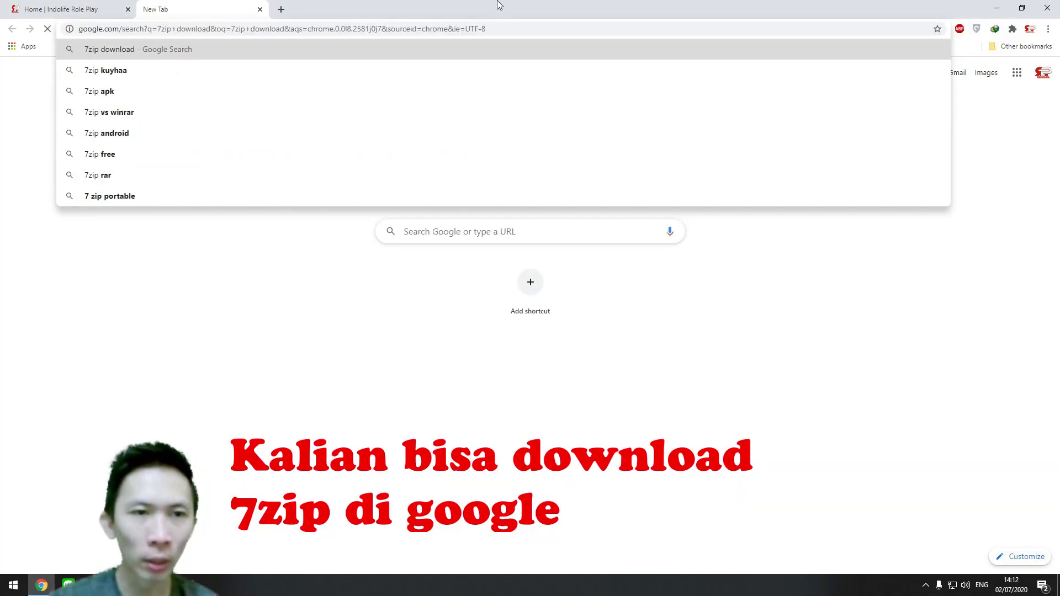
{"action": "key", "text": "Return"}
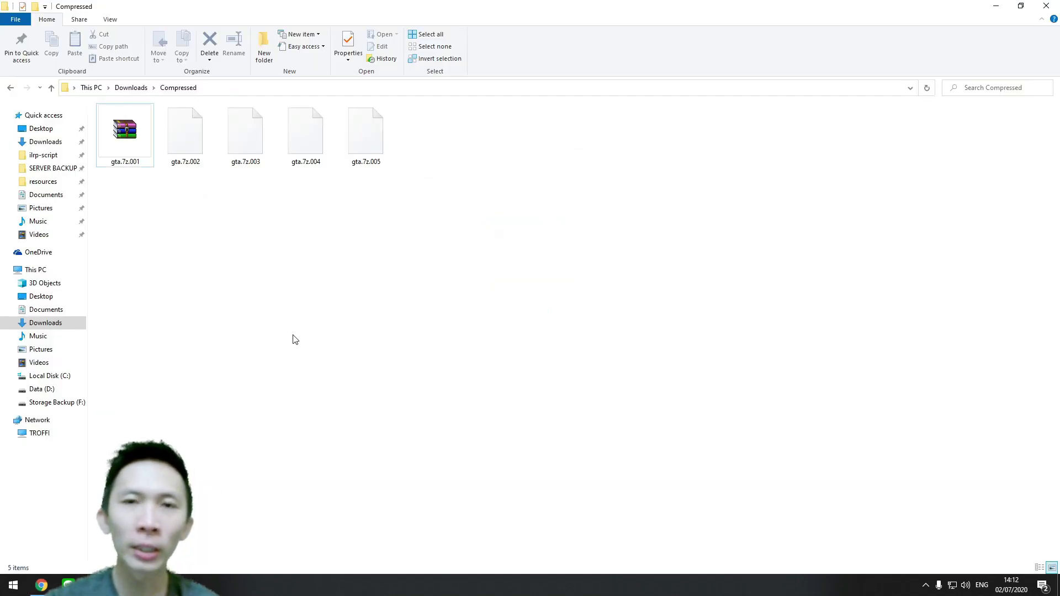
Step: Extract the gta.7z.001 archive with 7-Zip into the current Compressed folder
{"action": "right_click", "coordinate": [132, 141]}
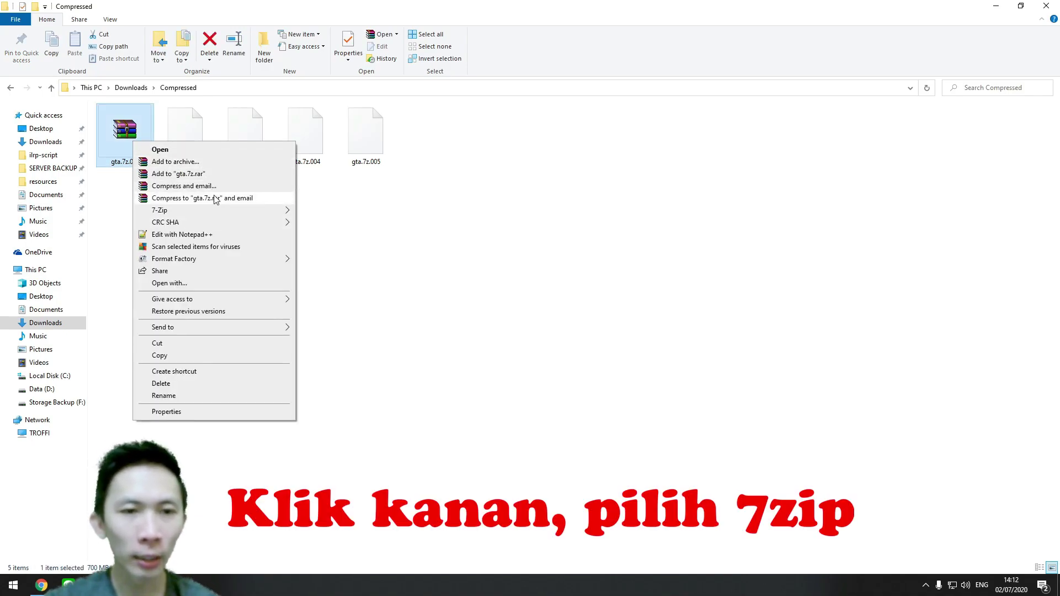
{"action": "mouse_move", "coordinate": [220, 215]}
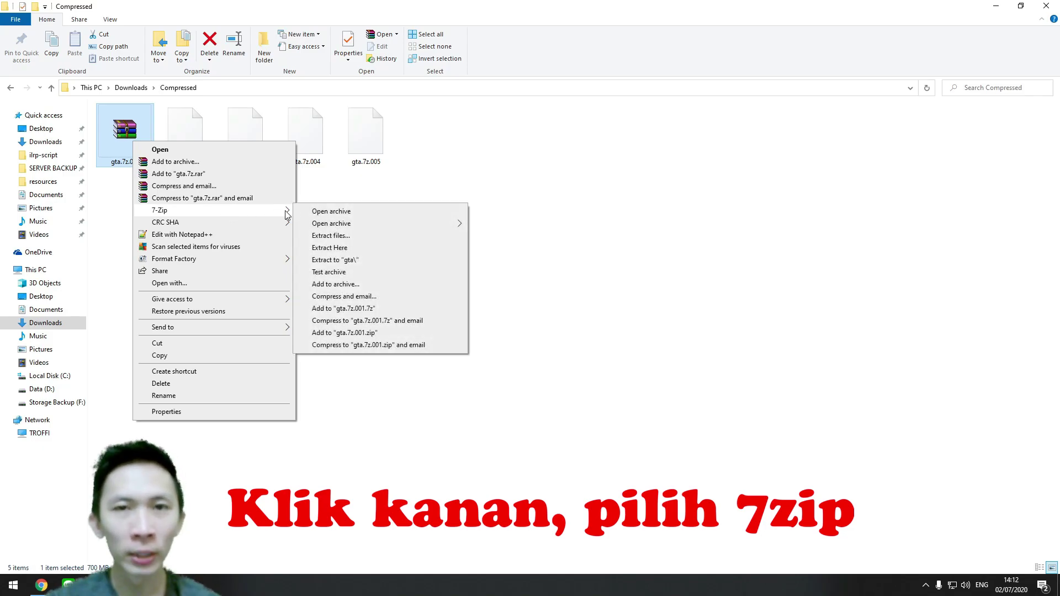
{"action": "left_click", "coordinate": [329, 248]}
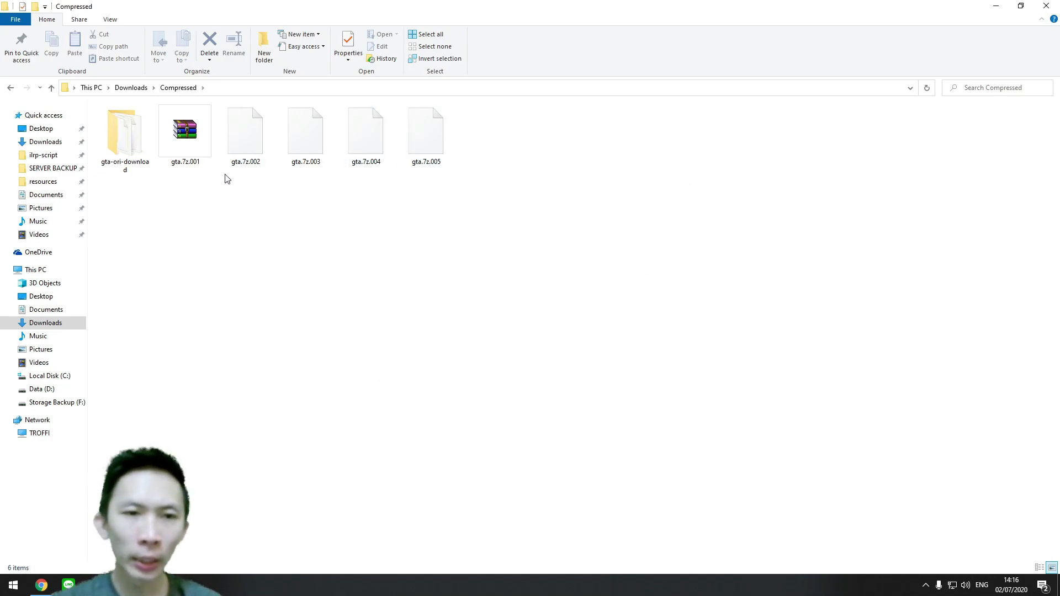
Step: Check the combined size of the archive parts gta.7z.001 to gta.7z.005 in their properties
{"action": "left_click_drag", "start_coordinate": [459, 202], "coordinate": [255, 162]}
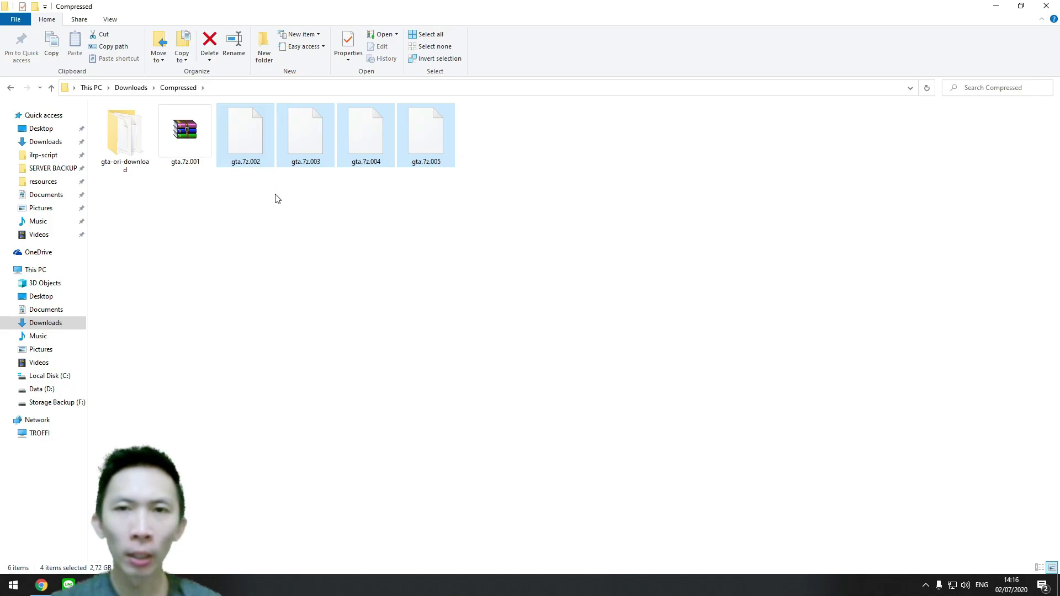
{"action": "left_click", "coordinate": [204, 163]}
{"action": "left_click", "coordinate": [131, 138]}
{"action": "right_click", "coordinate": [136, 157]}
{"action": "left_click_drag", "start_coordinate": [490, 228], "coordinate": [191, 141]}
{"action": "right_click", "coordinate": [191, 141]}
{"action": "key", "text": "Escape"}
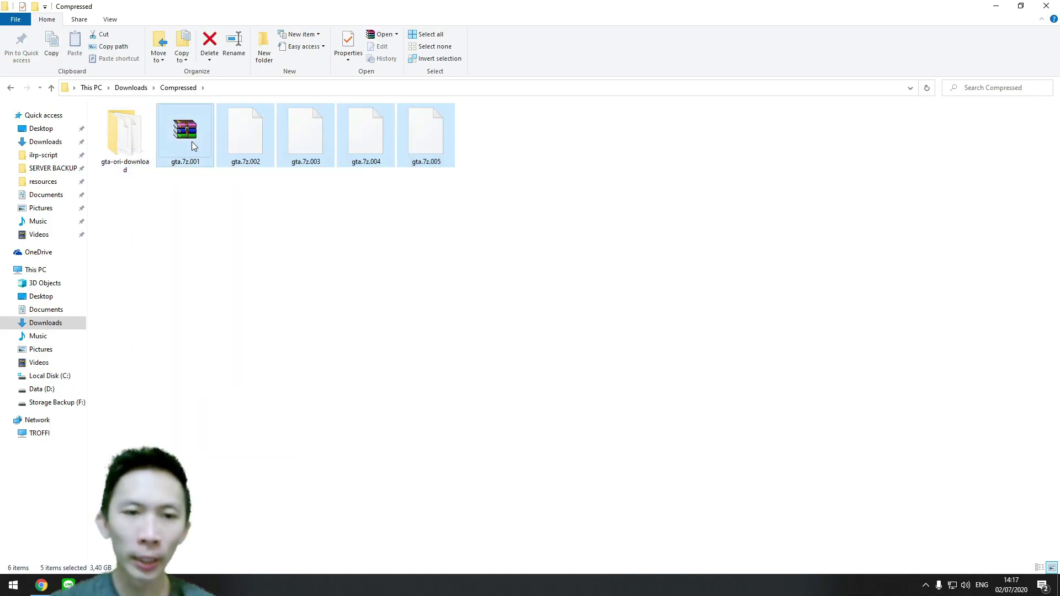
{"action": "right_click", "coordinate": [182, 143]}
{"action": "left_click", "coordinate": [227, 372]}
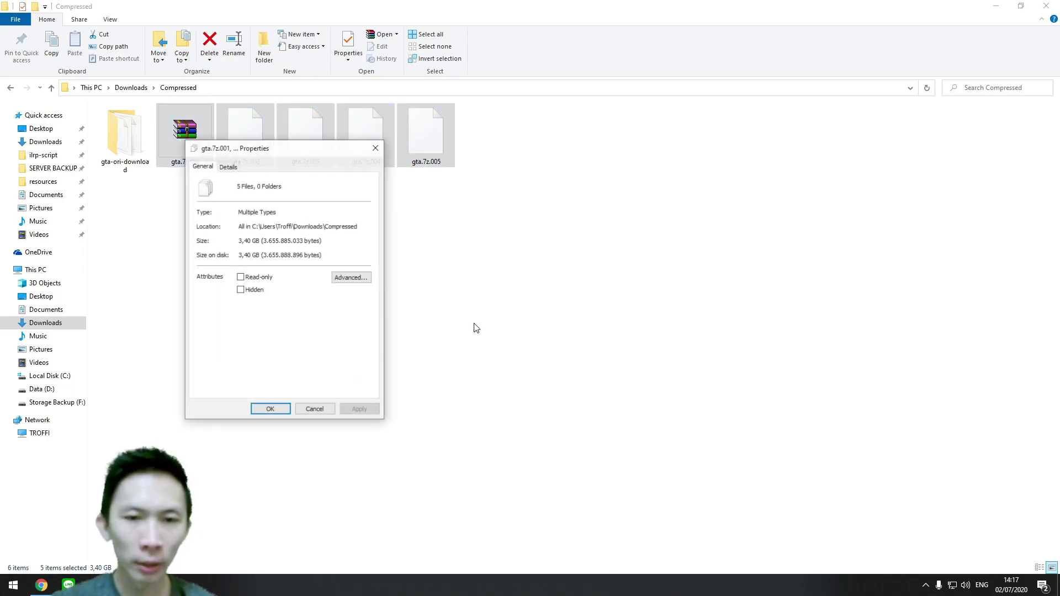
{"action": "left_click", "coordinate": [375, 147]}
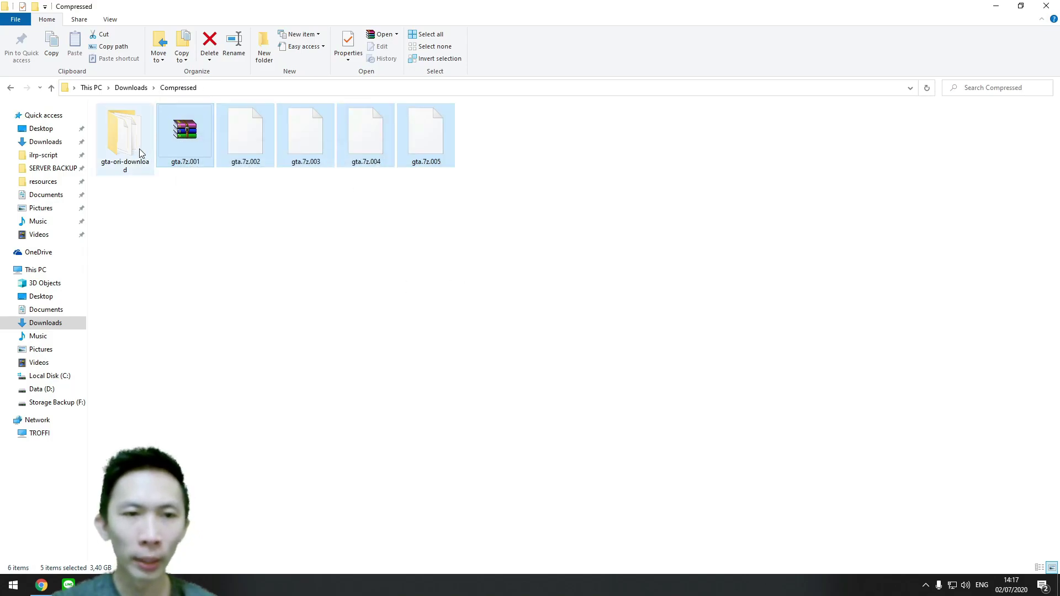
Step: Check the size of the extracted gta-ori-download folder in its properties
{"action": "right_click", "coordinate": [140, 151]}
{"action": "left_click", "coordinate": [208, 431]}
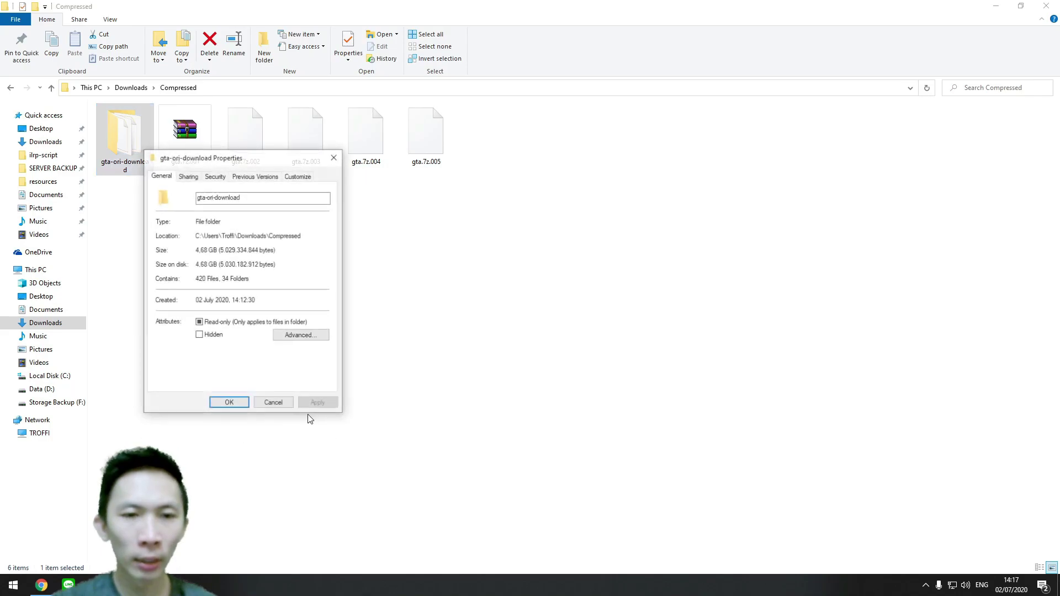
{"action": "left_click", "coordinate": [334, 156]}
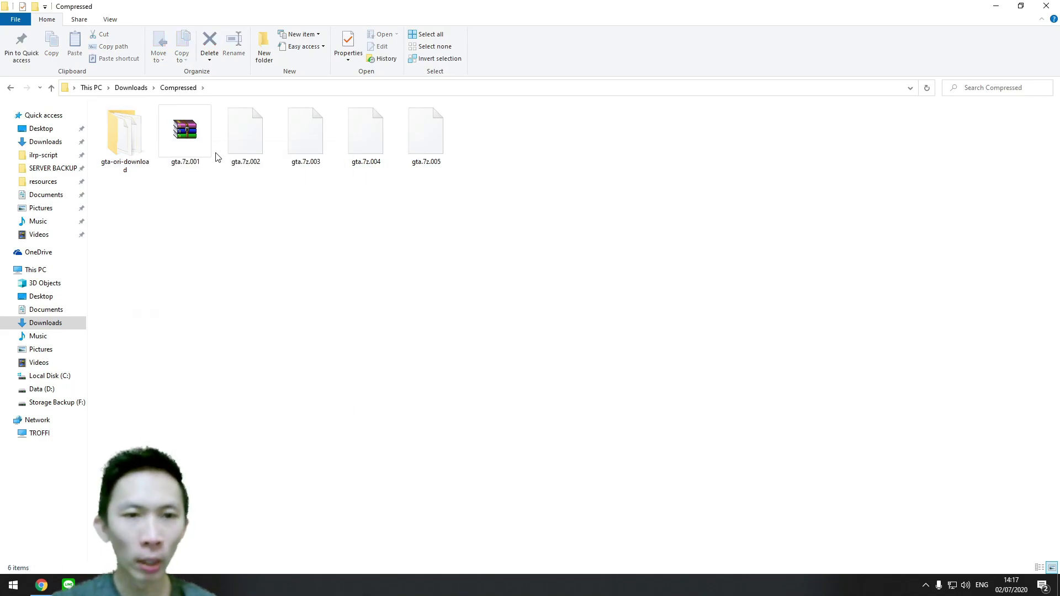
{"action": "left_click", "coordinate": [226, 152]}
{"action": "left_click", "coordinate": [124, 138]}
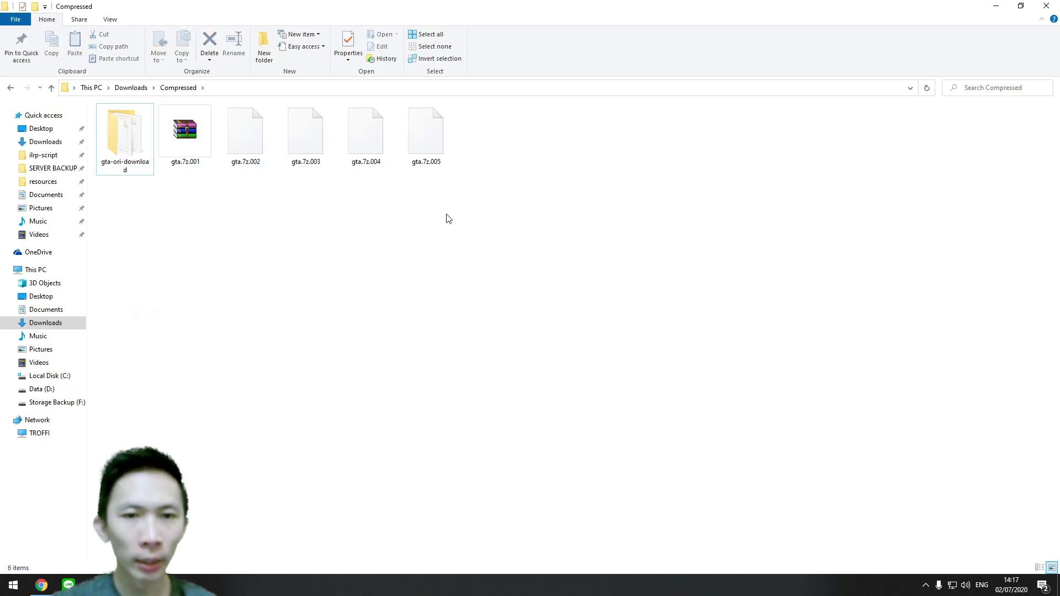
Step: Inspect the contents of the gta-ori-download folder and return to the Compressed folder
{"action": "double_click", "coordinate": [127, 160]}
{"action": "left_click_drag", "start_coordinate": [550, 385], "coordinate": [155, 126]}
{"action": "left_click", "coordinate": [497, 359]}
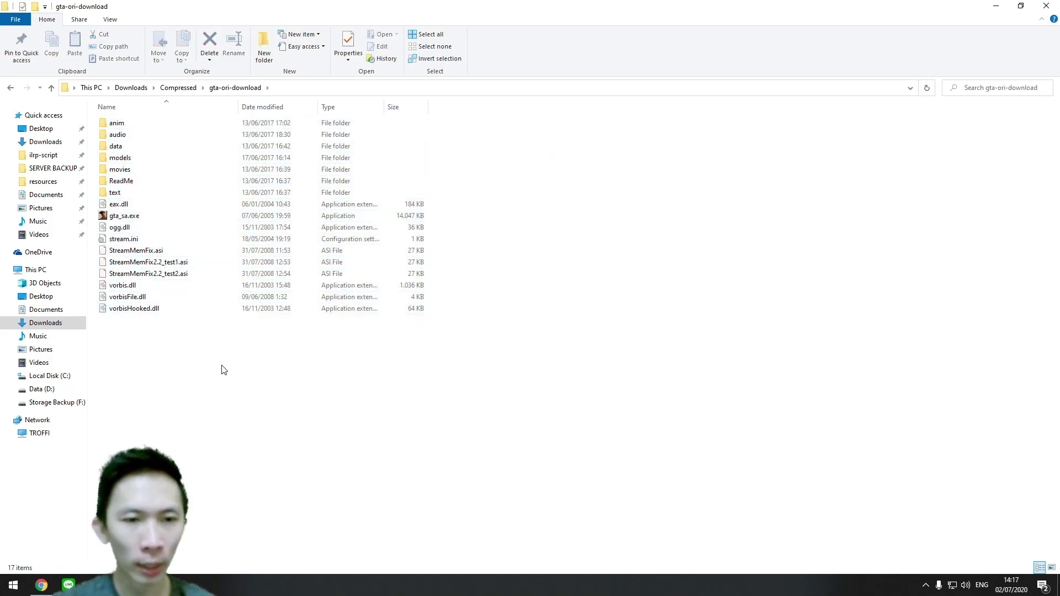
{"action": "left_click", "coordinate": [178, 87]}
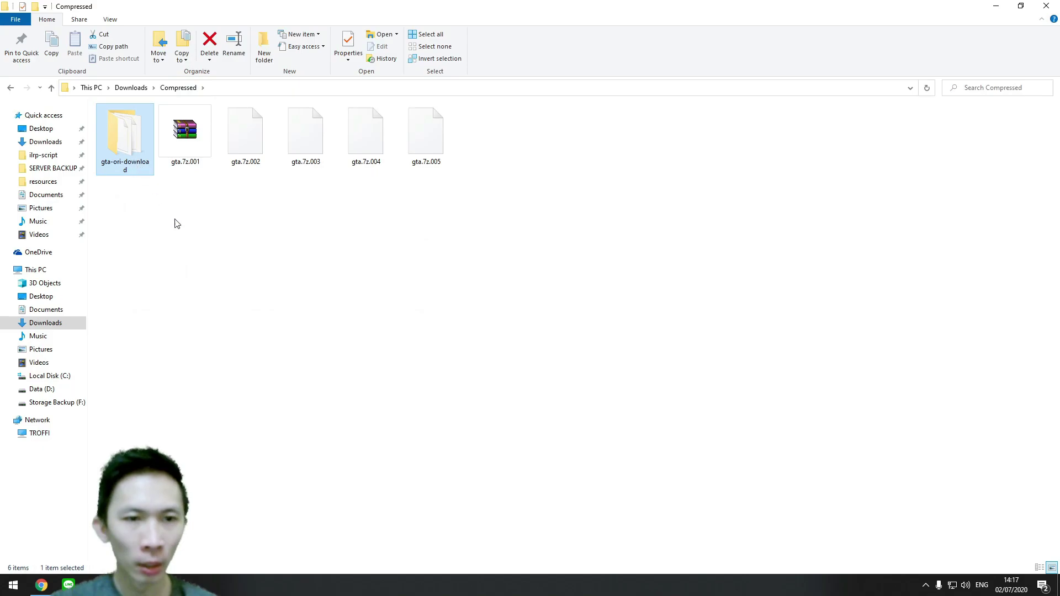
{"action": "left_click", "coordinate": [187, 246]}
{"action": "left_click_drag", "start_coordinate": [180, 228], "coordinate": [449, 144]}
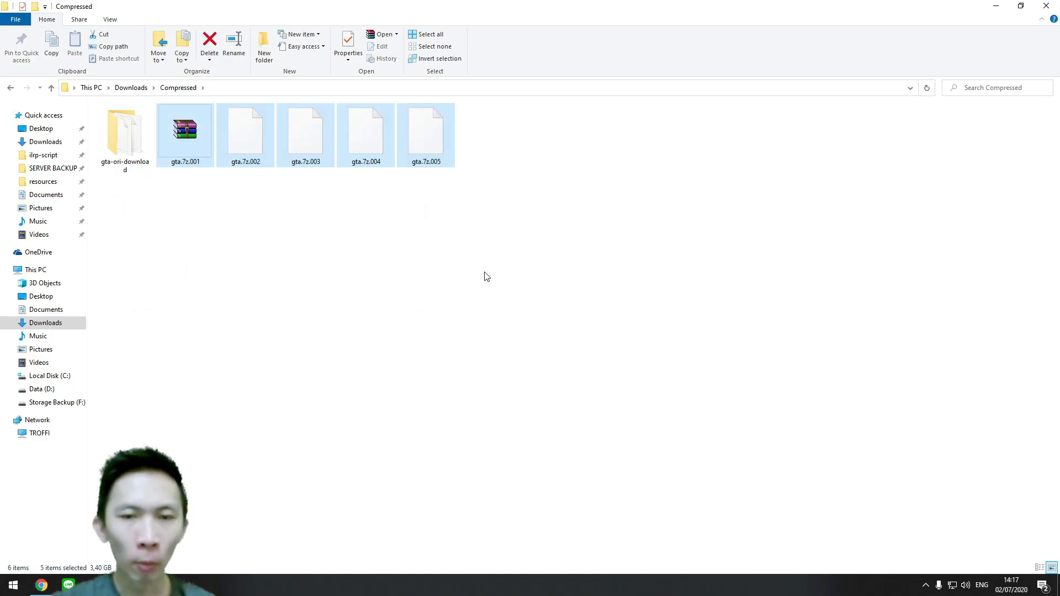
{"action": "left_click", "coordinate": [213, 248]}
Step: Rename the gta-ori-download folder to GTA San Andreas
{"action": "left_click", "coordinate": [117, 151]}
{"action": "right_click", "coordinate": [118, 150]}
{"action": "left_click", "coordinate": [205, 431]}
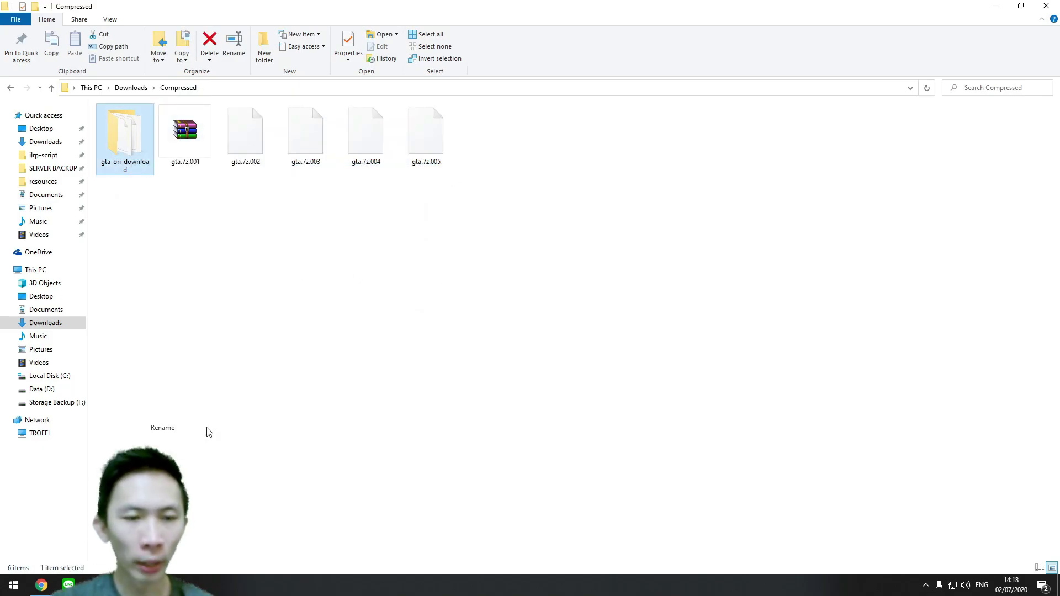
{"action": "type", "text": "GTA San Andreas"}
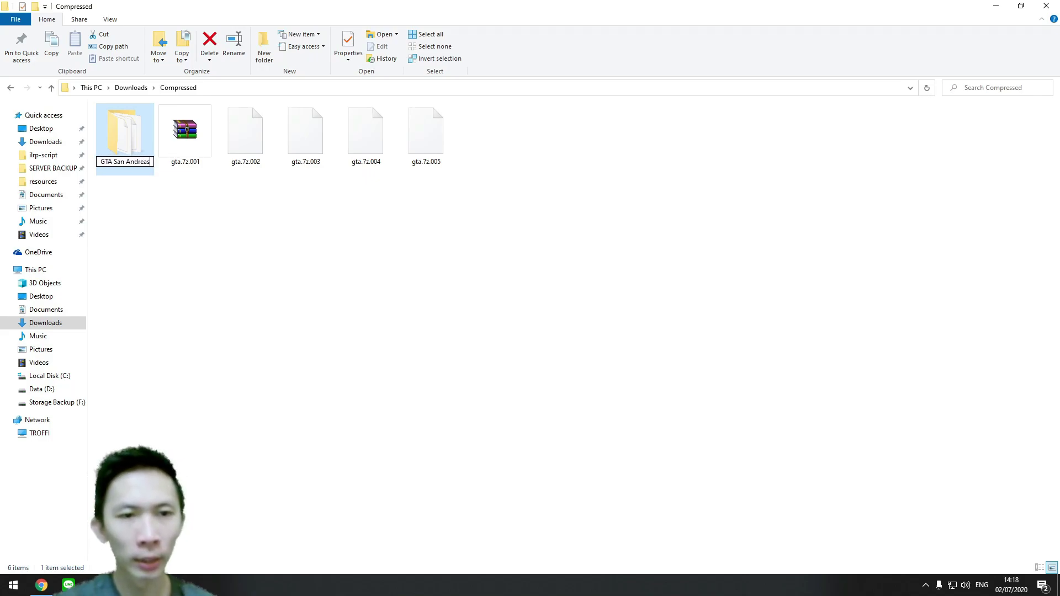
{"action": "left_click", "coordinate": [265, 352]}
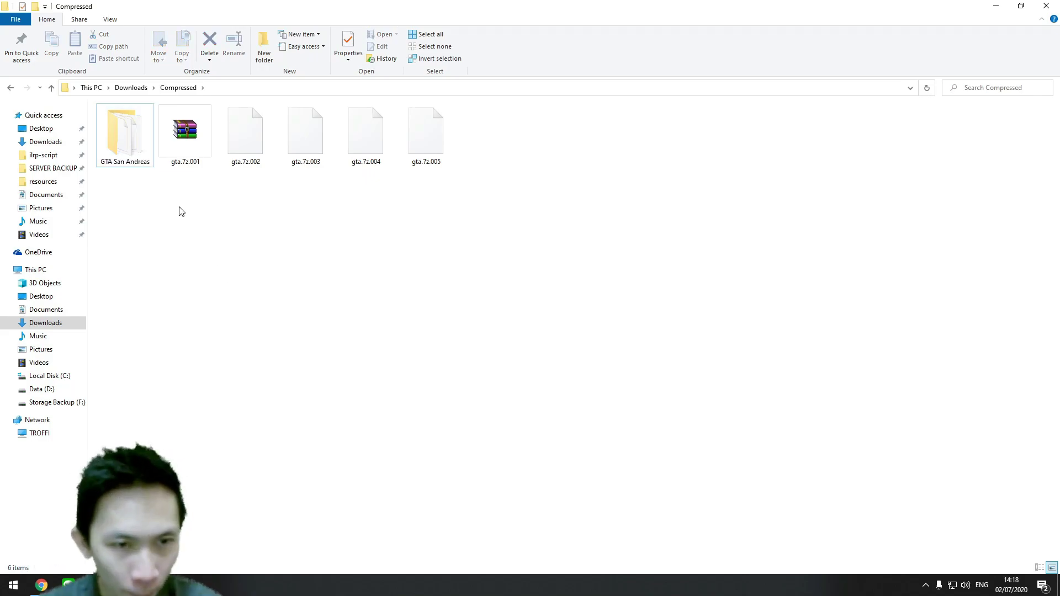
Step: Cut the GTA San Andreas folder from the Compressed folder
{"action": "mouse_move", "coordinate": [117, 165]}
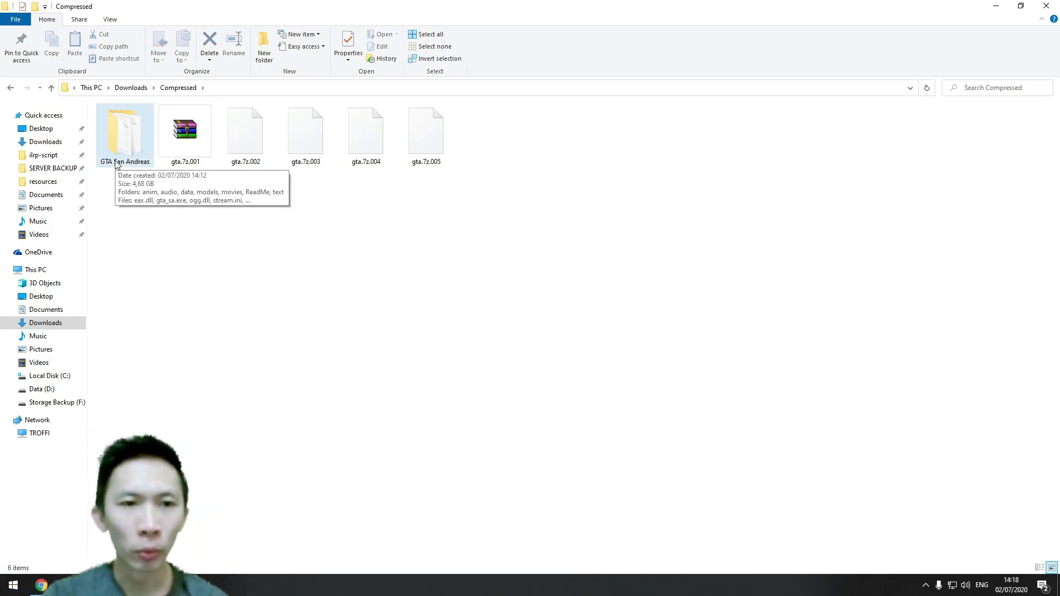
{"action": "right_click", "coordinate": [117, 164]}
{"action": "left_click", "coordinate": [476, 321]}
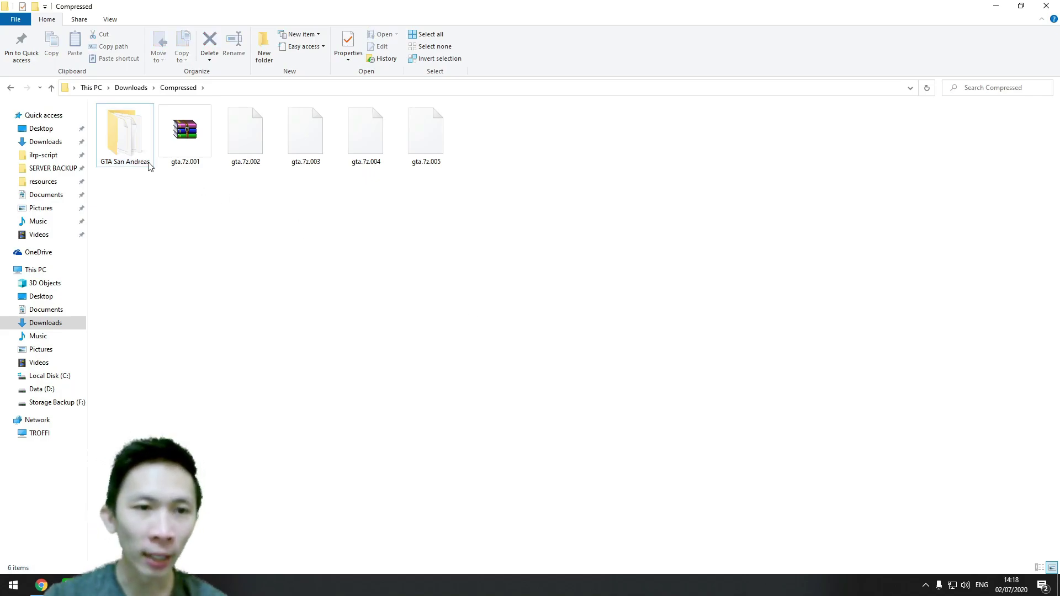
{"action": "right_click", "coordinate": [135, 148]}
{"action": "left_click", "coordinate": [213, 367]}
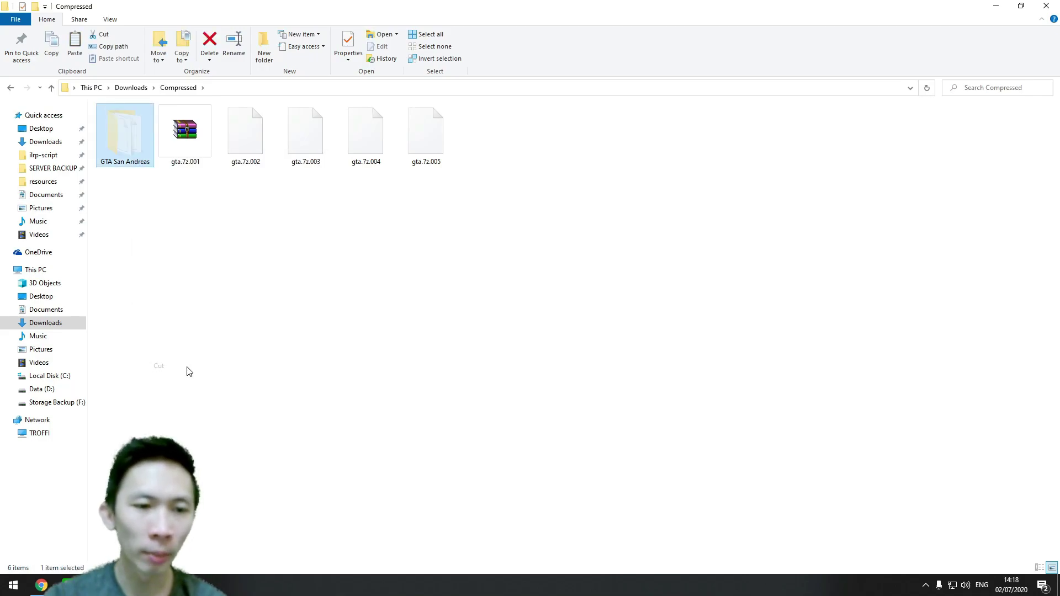
Step: Look into Program Files (x86)\Rockstar Games on Local Disk (C:) and return to This PC
{"action": "left_click", "coordinate": [59, 379]}
{"action": "double_click", "coordinate": [141, 170]}
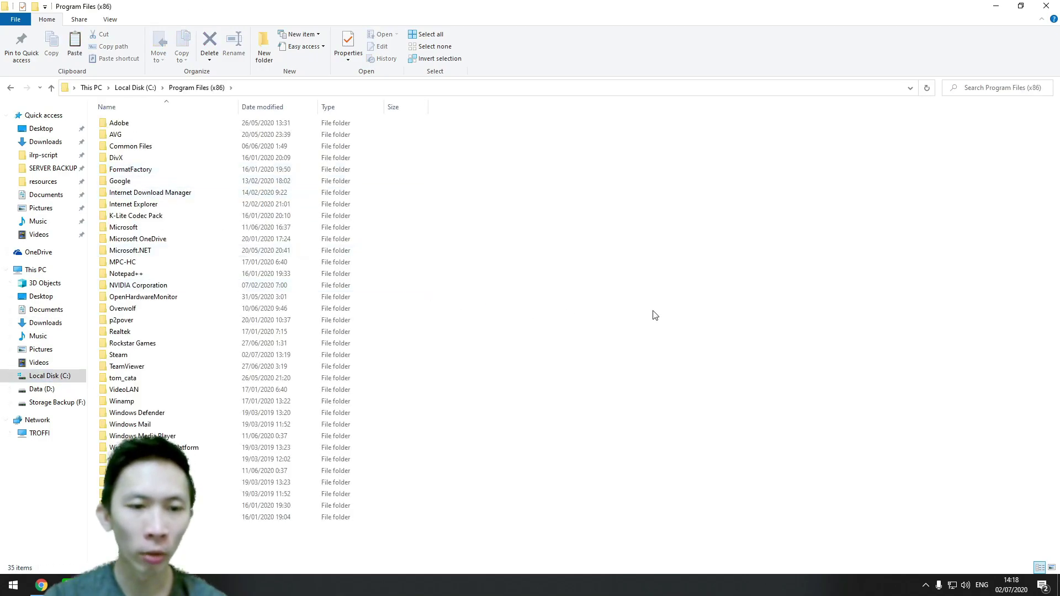
{"action": "double_click", "coordinate": [250, 343]}
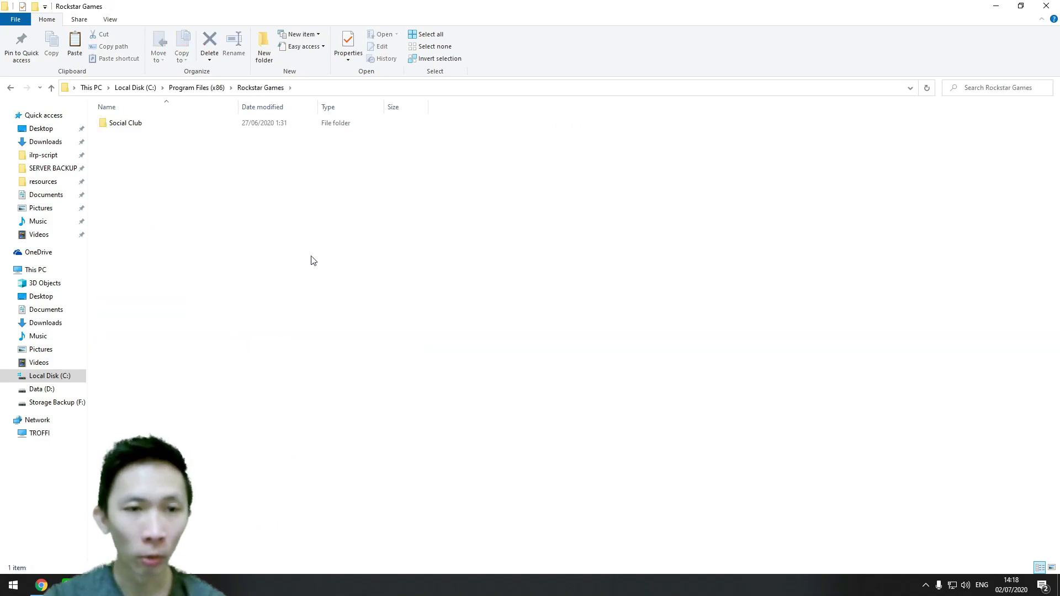
{"action": "left_click", "coordinate": [135, 88]}
{"action": "left_click", "coordinate": [90, 88]}
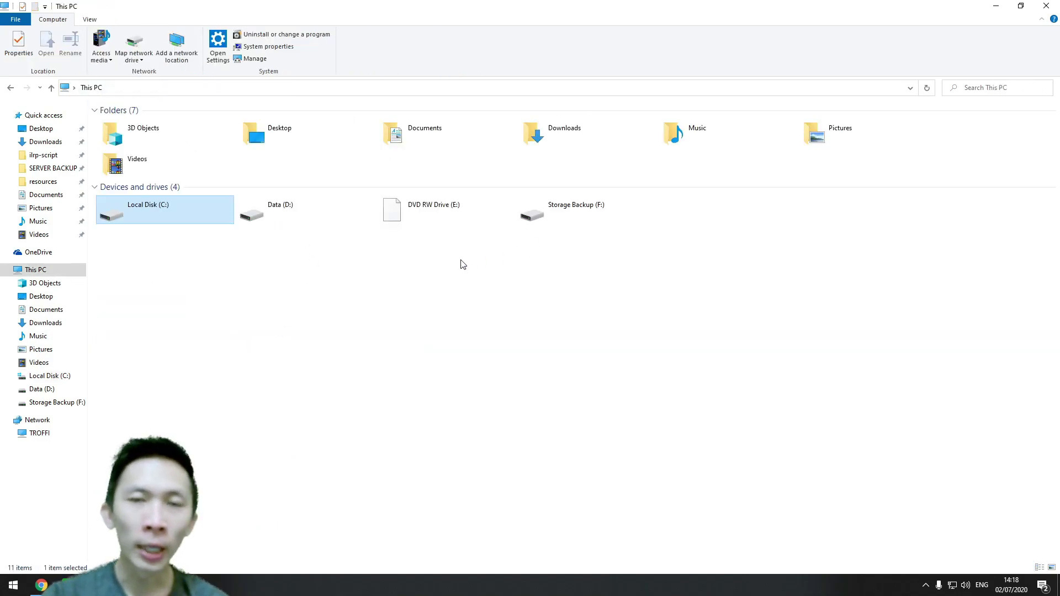
Step: Paste the cut GTA San Andreas folder into Games Online\MTA on Data (D:)
{"action": "double_click", "coordinate": [306, 216]}
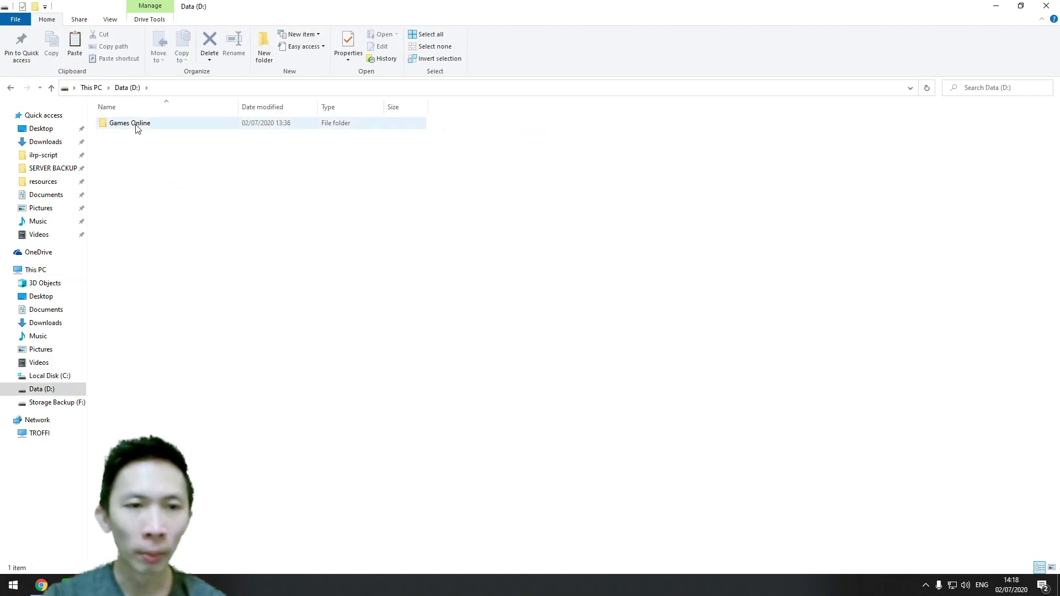
{"action": "double_click", "coordinate": [137, 128]}
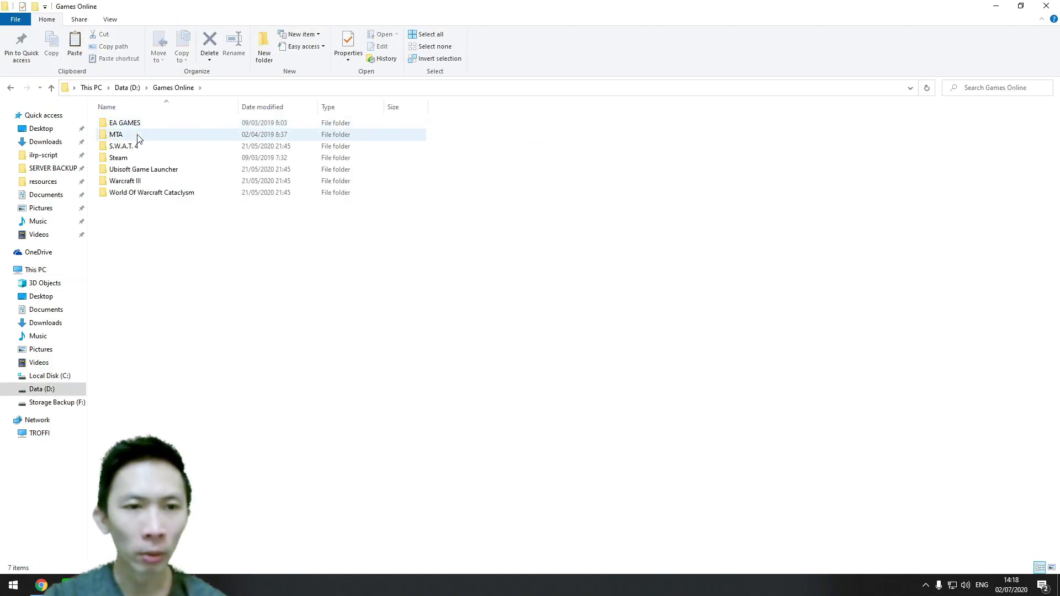
{"action": "double_click", "coordinate": [138, 136]}
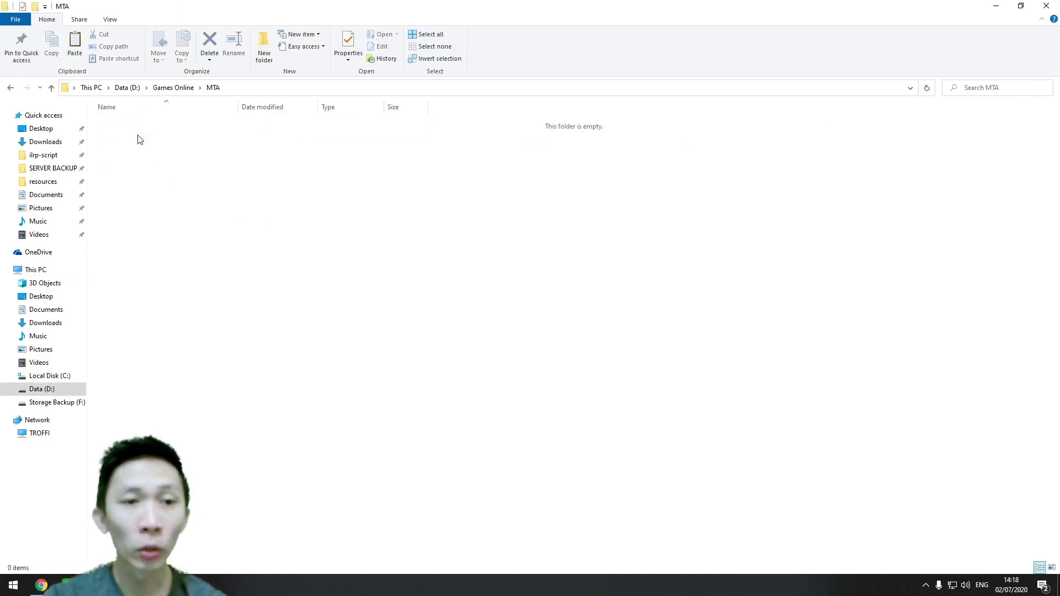
{"action": "right_click", "coordinate": [194, 220]}
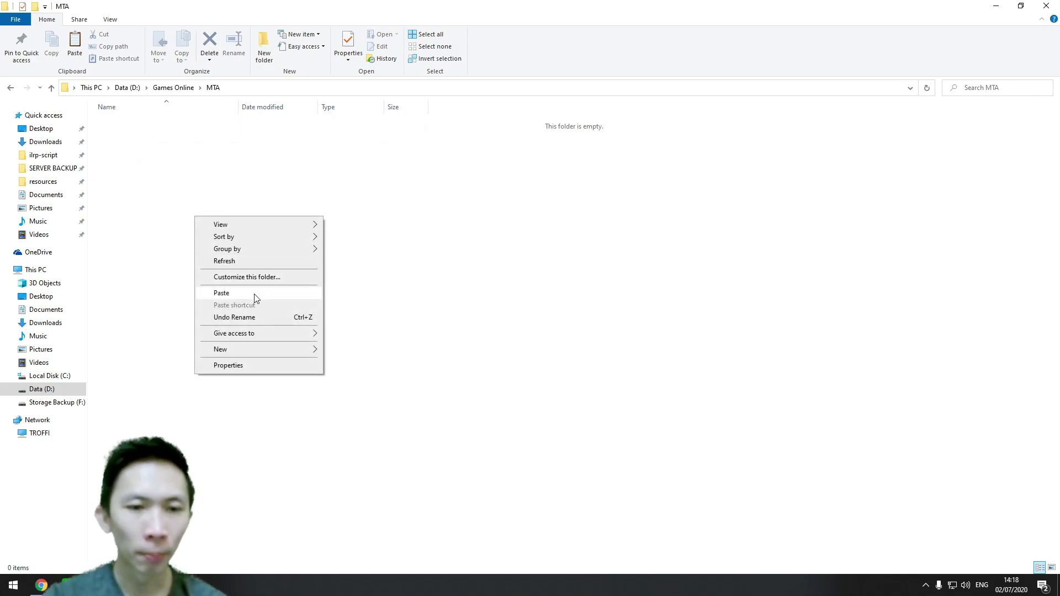
{"action": "left_click", "coordinate": [222, 293]}
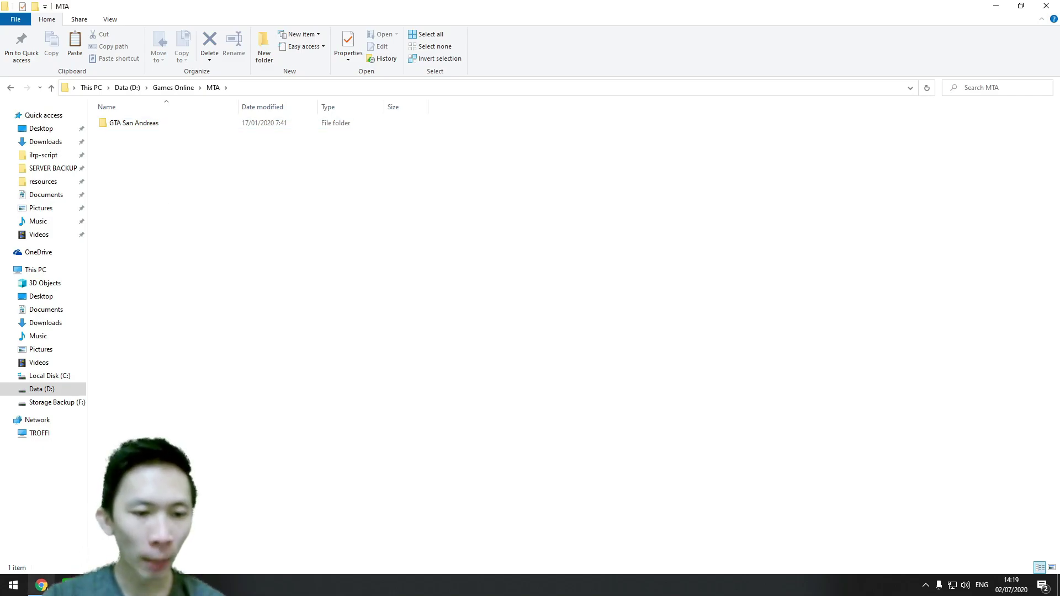
Step: Switch to Chrome, download the MTA Launcher (Win 7+) from indoliferoleplay.com, and open the folder containing the finished download
{"action": "key", "text": "alt+Tab"}
{"action": "left_click", "coordinate": [937, 130]}
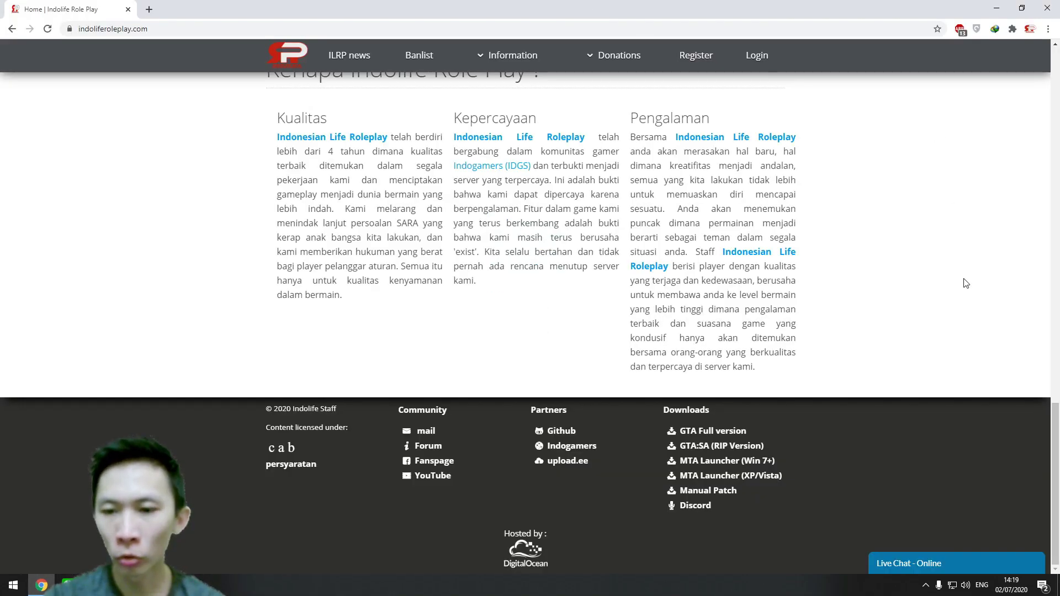
{"action": "left_click", "coordinate": [756, 463]}
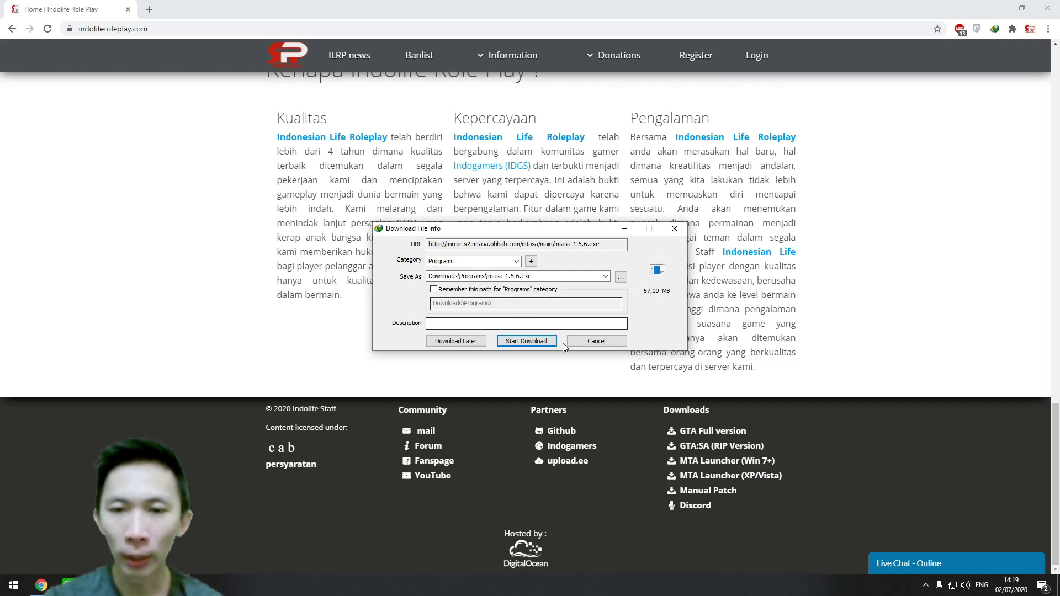
{"action": "left_click", "coordinate": [528, 341]}
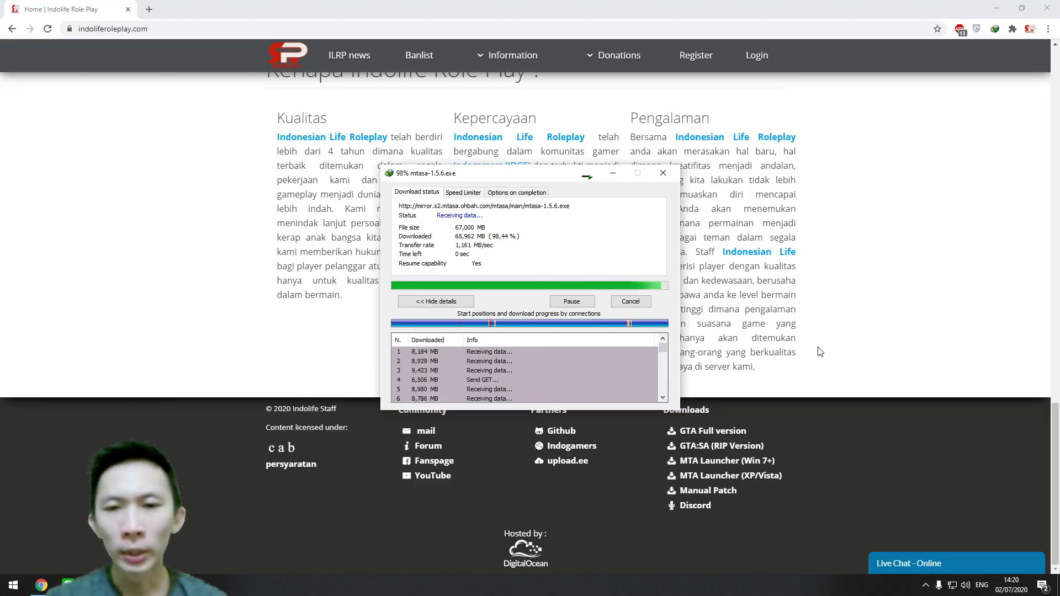
{"action": "left_click", "coordinate": [539, 330]}
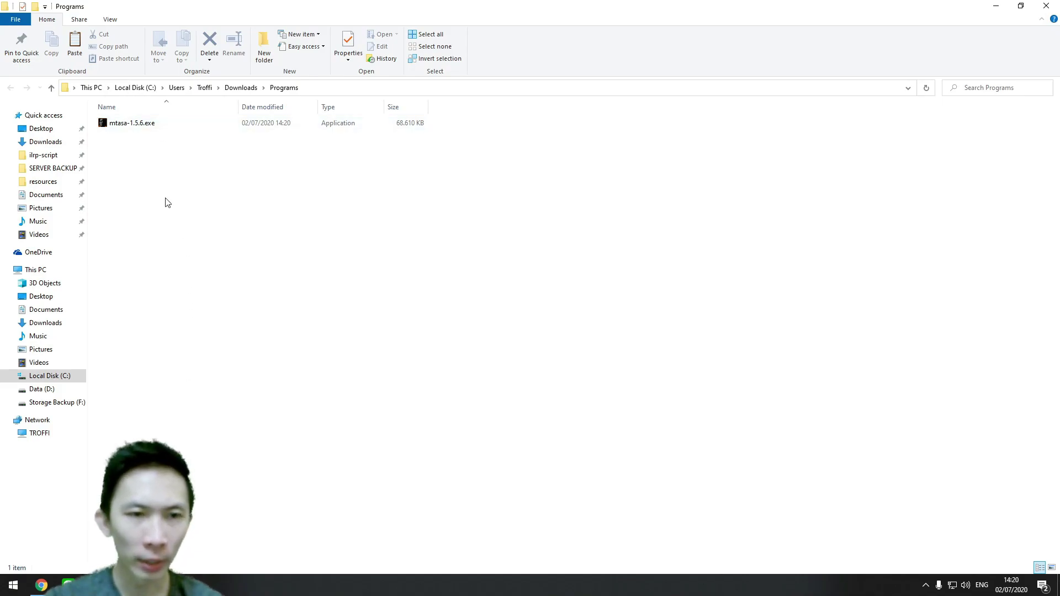
Step: Run mtasa-1.5.6.exe, keep the Client and Server components, and choose a custom destination folder
{"action": "double_click", "coordinate": [139, 124]}
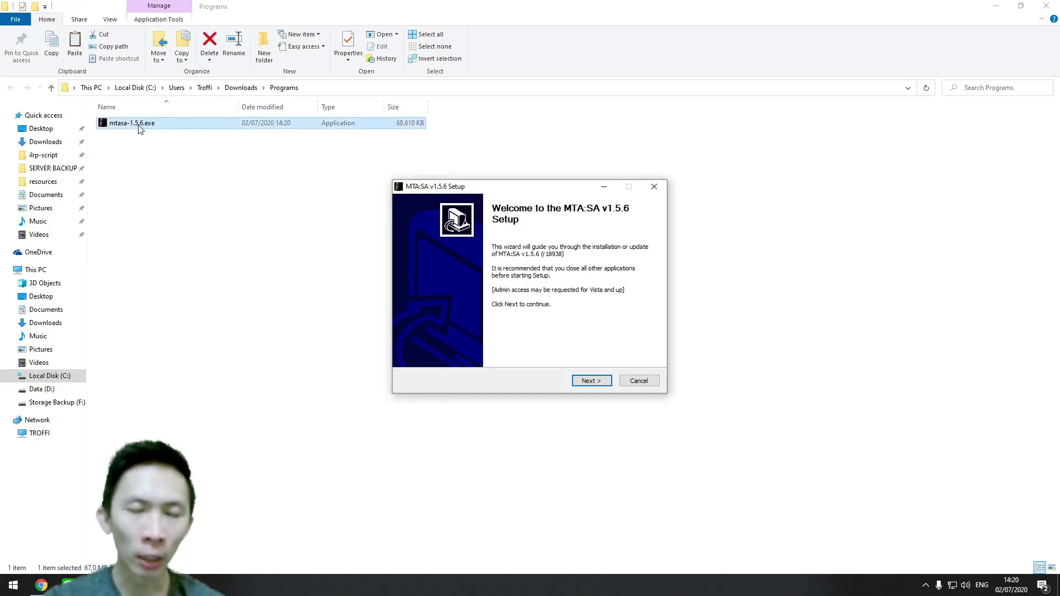
{"action": "left_click", "coordinate": [590, 381]}
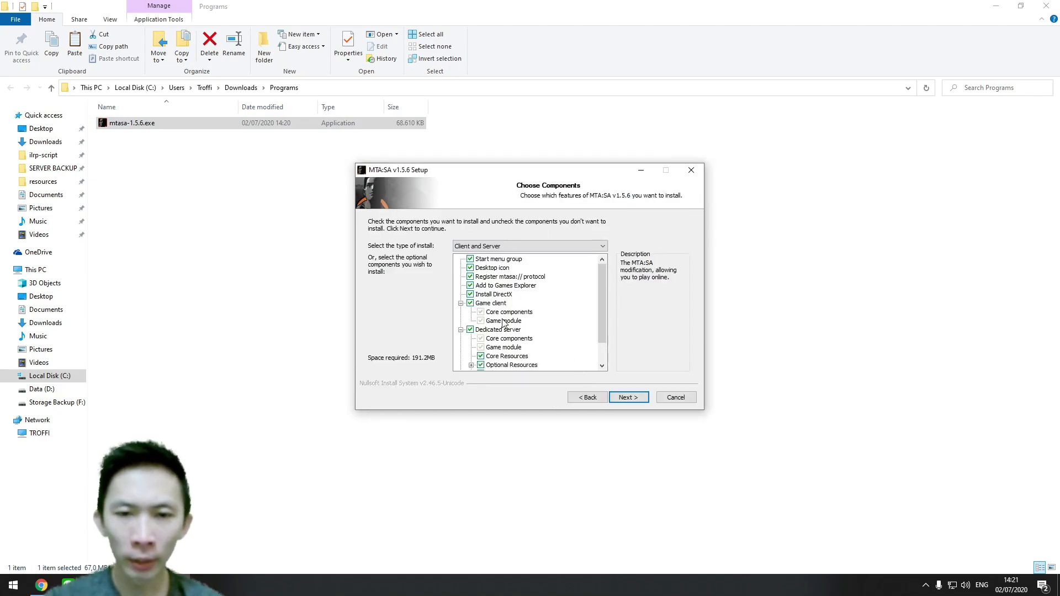
{"action": "left_click", "coordinate": [628, 398]}
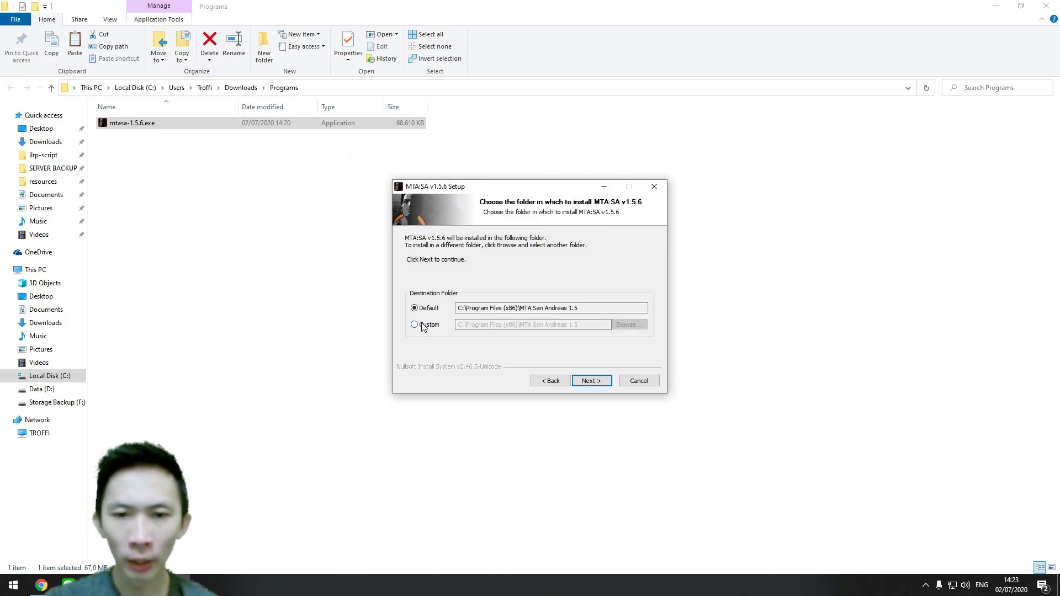
{"action": "left_click", "coordinate": [342, 321]}
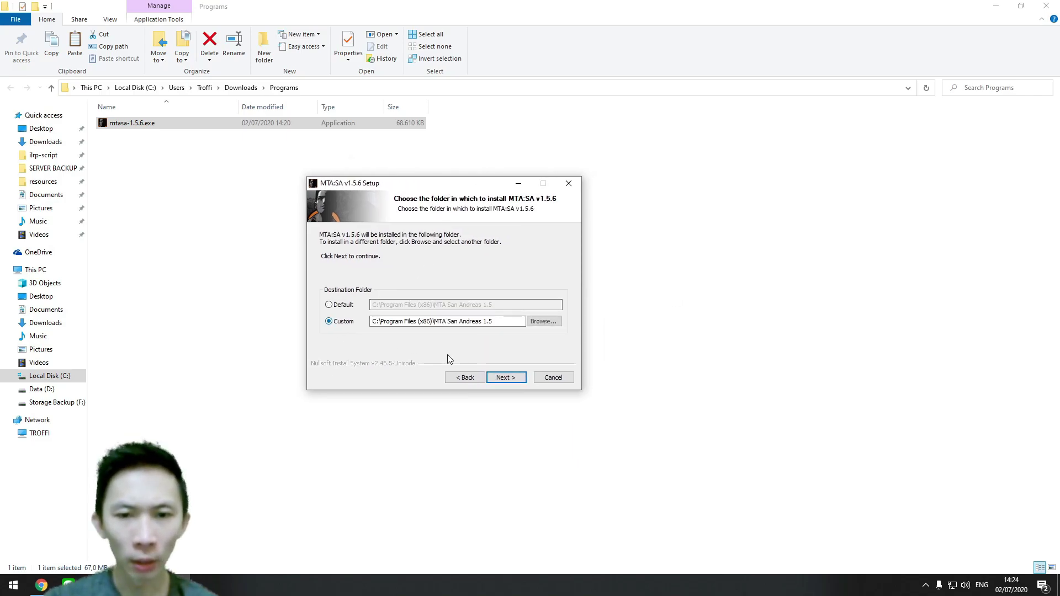
{"action": "left_click", "coordinate": [540, 323]}
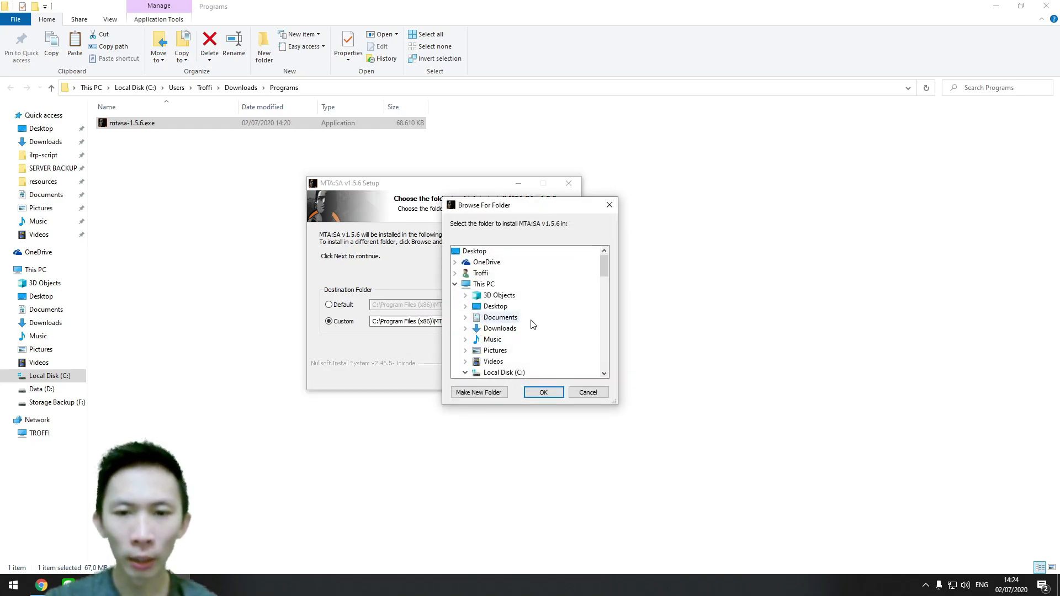
{"action": "left_click_drag", "start_coordinate": [606, 276], "coordinate": [606, 293]}
{"action": "left_click", "coordinate": [465, 274]}
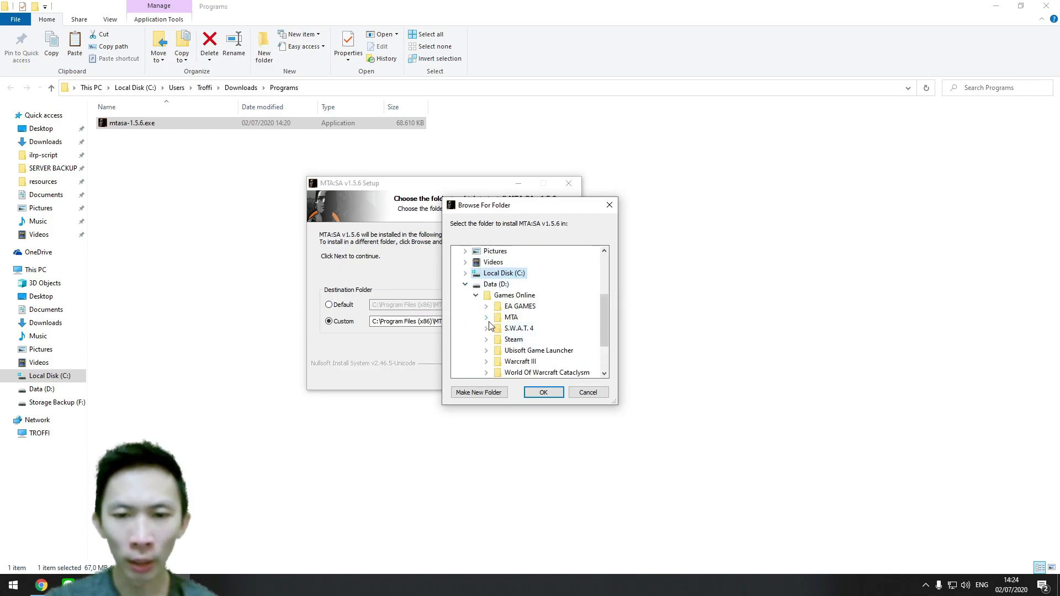
{"action": "left_click", "coordinate": [487, 318]}
{"action": "left_click_drag", "start_coordinate": [537, 212], "coordinate": [694, 212]}
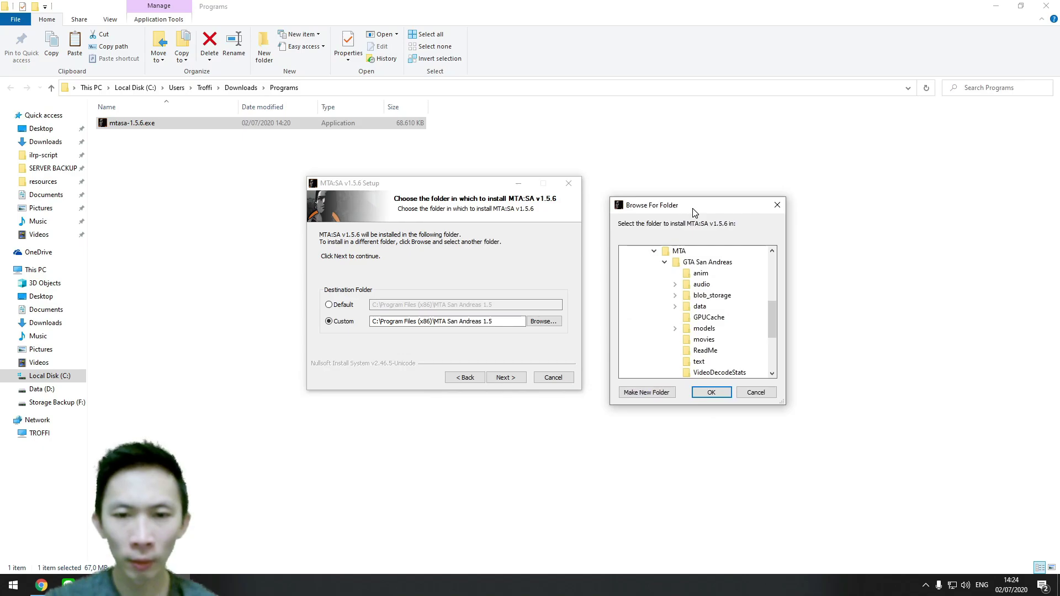
{"action": "left_click", "coordinate": [664, 262]}
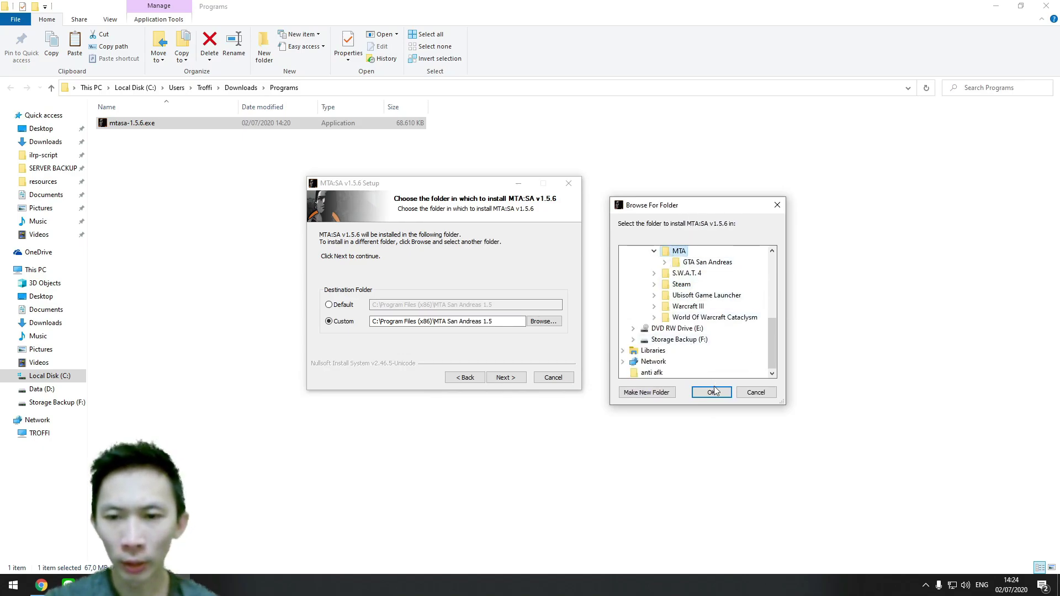
{"action": "left_click", "coordinate": [740, 391]}
{"action": "left_click", "coordinate": [501, 320]}
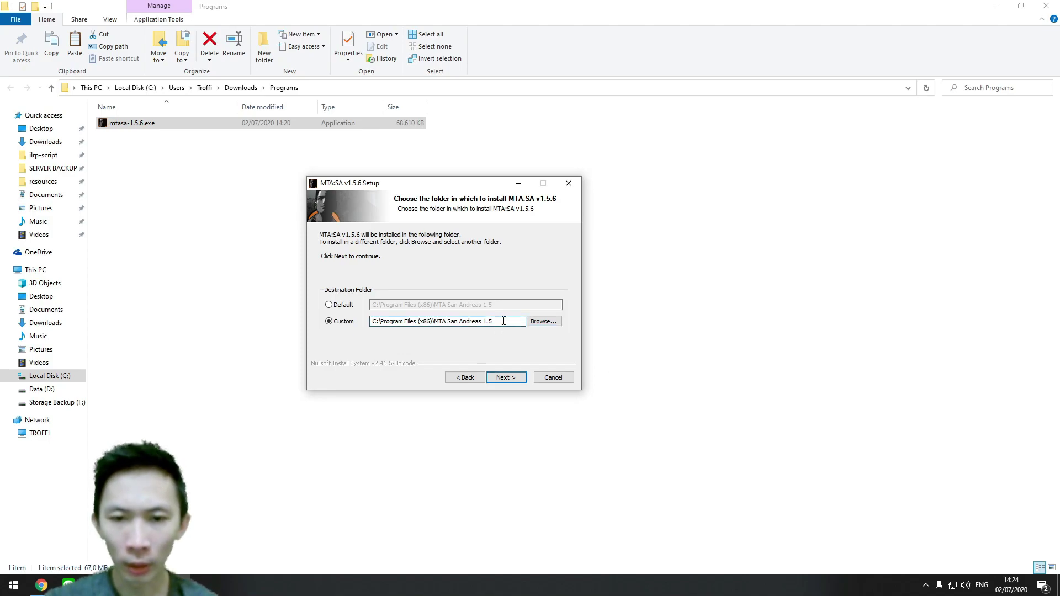
{"action": "left_click_drag", "start_coordinate": [438, 321], "coordinate": [433, 321]}
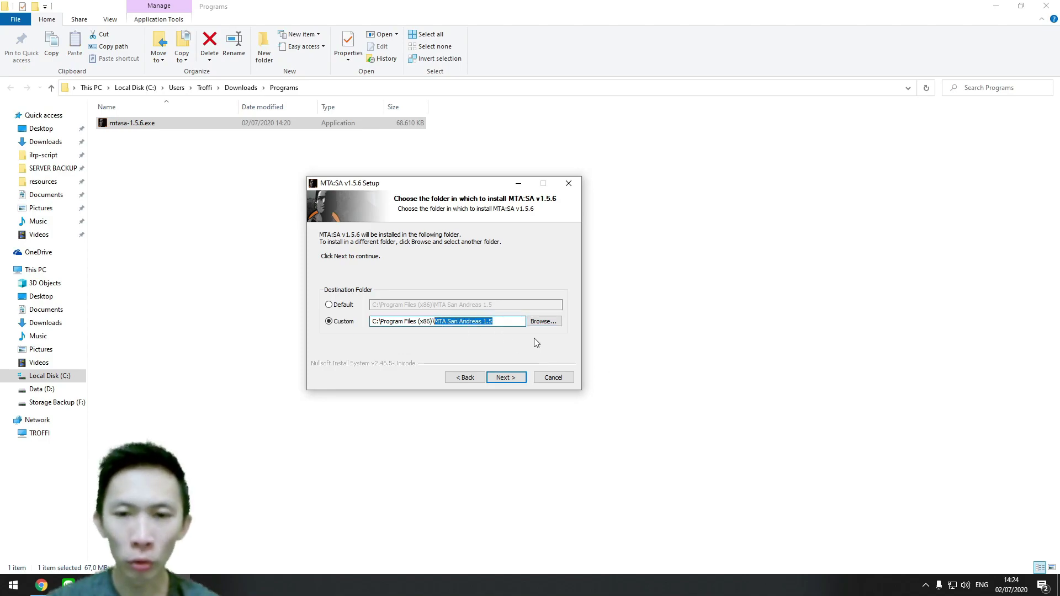
Step: Set the custom MTA:SA destination to the MTA folder in Games Online on Data (D:) and continue the setup
{"action": "left_click", "coordinate": [543, 323]}
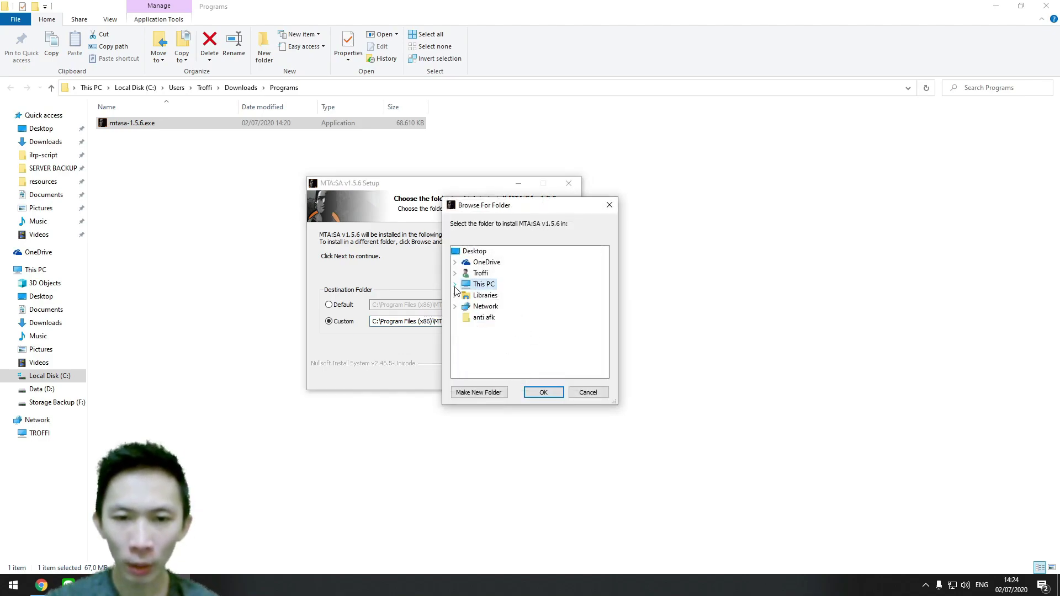
{"action": "scroll", "coordinate": [491, 342], "scroll_direction": "down", "scroll_amount": 2}
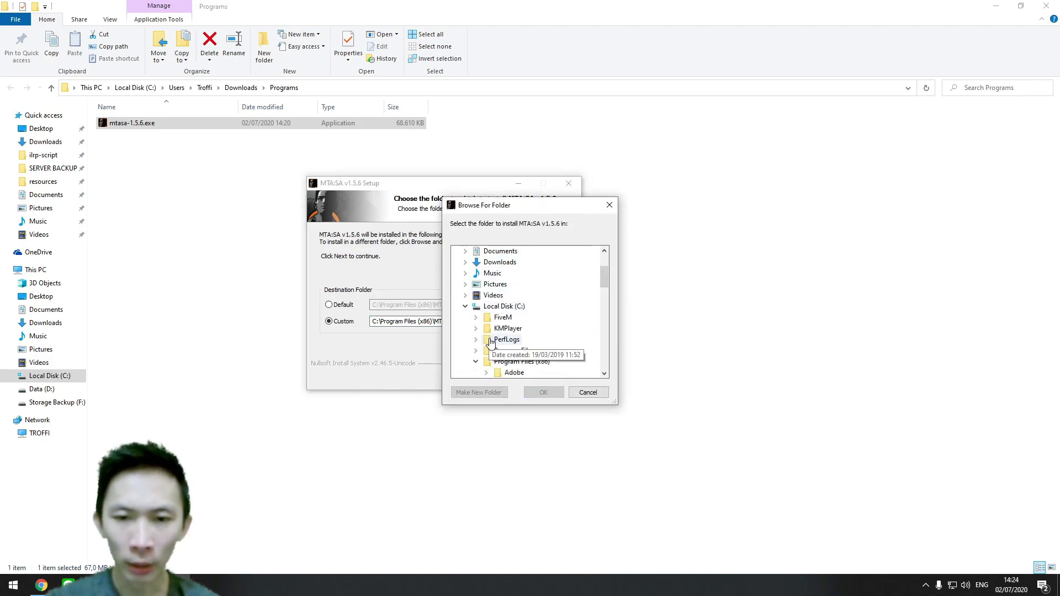
{"action": "left_click", "coordinate": [465, 306]}
{"action": "left_click", "coordinate": [496, 317]}
{"action": "scroll", "coordinate": [554, 354], "scroll_direction": "up", "scroll_amount": 2}
{"action": "scroll", "coordinate": [555, 353], "scroll_direction": "down", "scroll_amount": 3}
{"action": "left_click", "coordinate": [476, 284]}
{"action": "double_click", "coordinate": [511, 307]}
{"action": "scroll", "coordinate": [547, 369], "scroll_direction": "up", "scroll_amount": 2}
{"action": "left_click", "coordinate": [544, 393]}
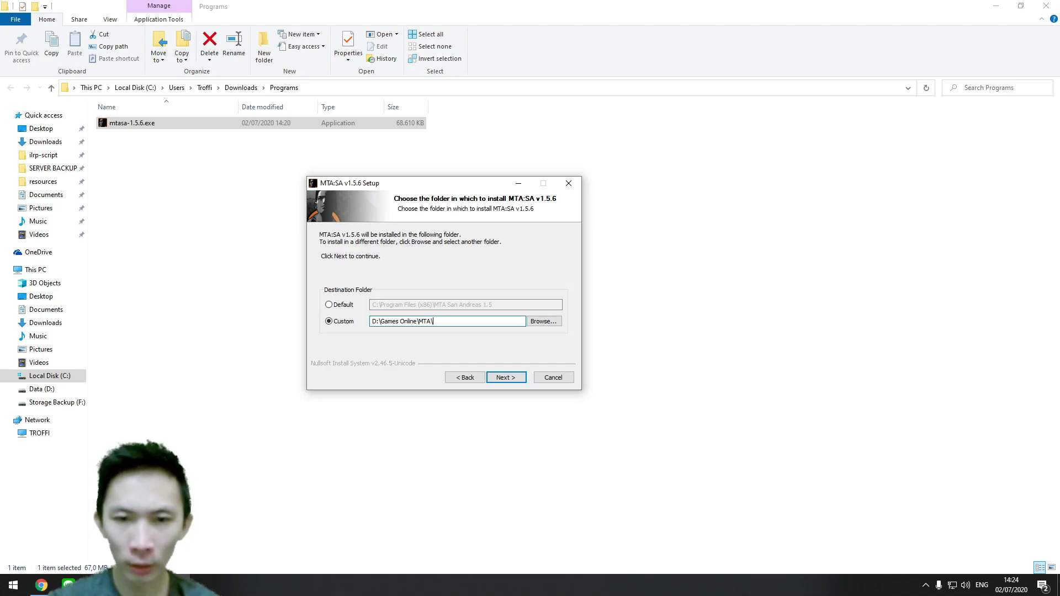
{"action": "left_click", "coordinate": [512, 379]}
Step: Check the GTA San Andreas folder in Games Online\MTA and install MTA:SA with D:\Games Online\MTA\GTA San Andreas as the game folder
{"action": "left_click", "coordinate": [451, 314]}
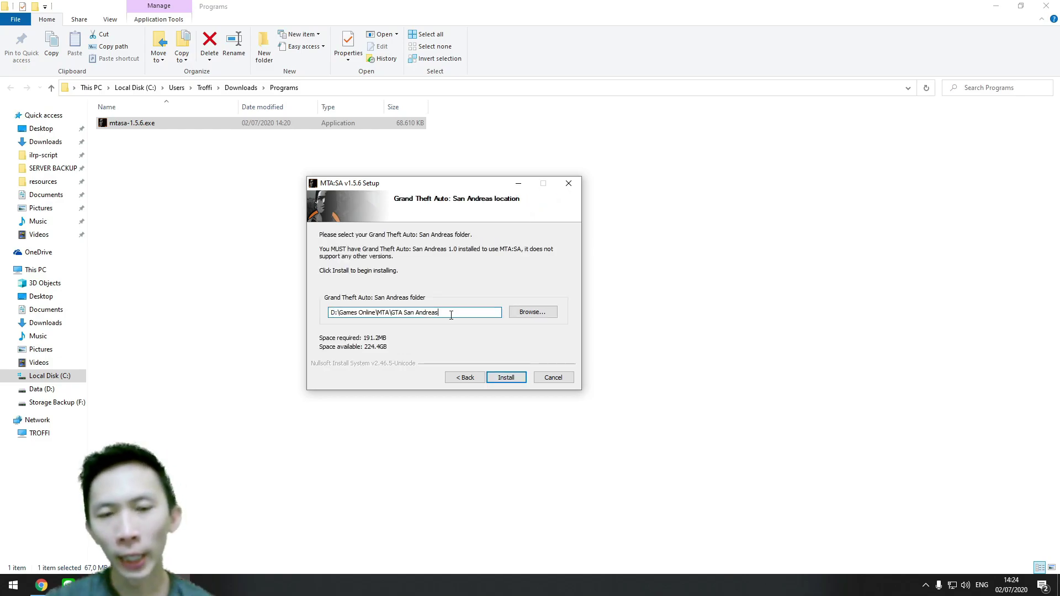
{"action": "left_click", "coordinate": [232, 393]}
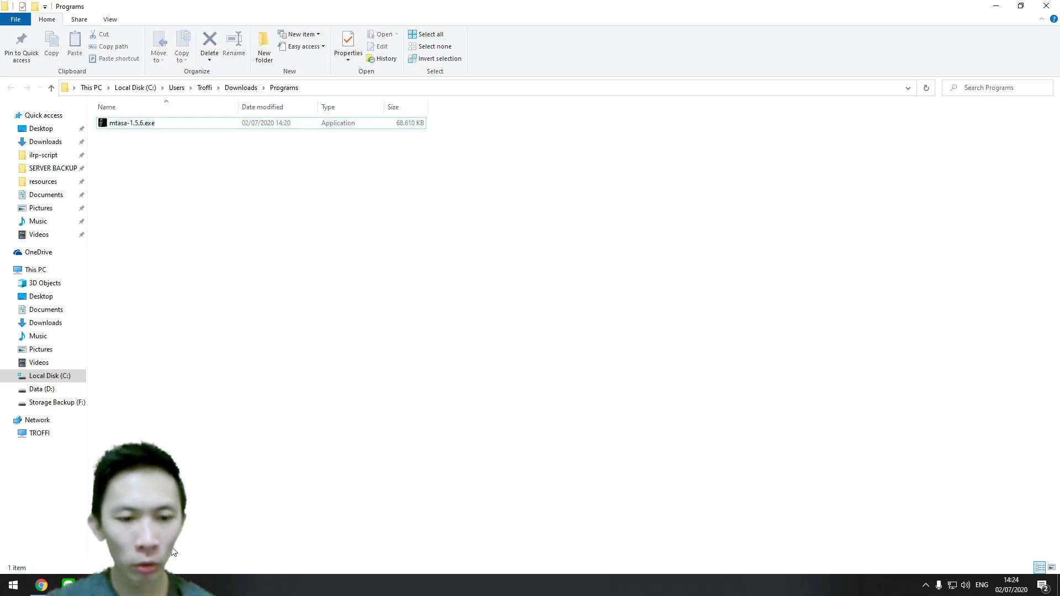
{"action": "mouse_move", "coordinate": [149, 585]}
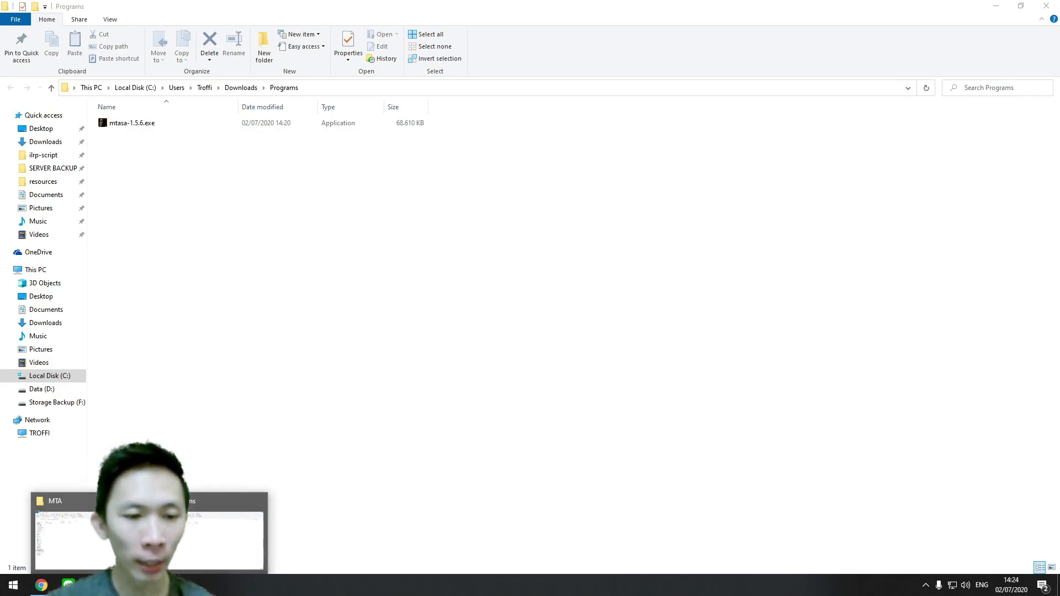
{"action": "left_click", "coordinate": [63, 530]}
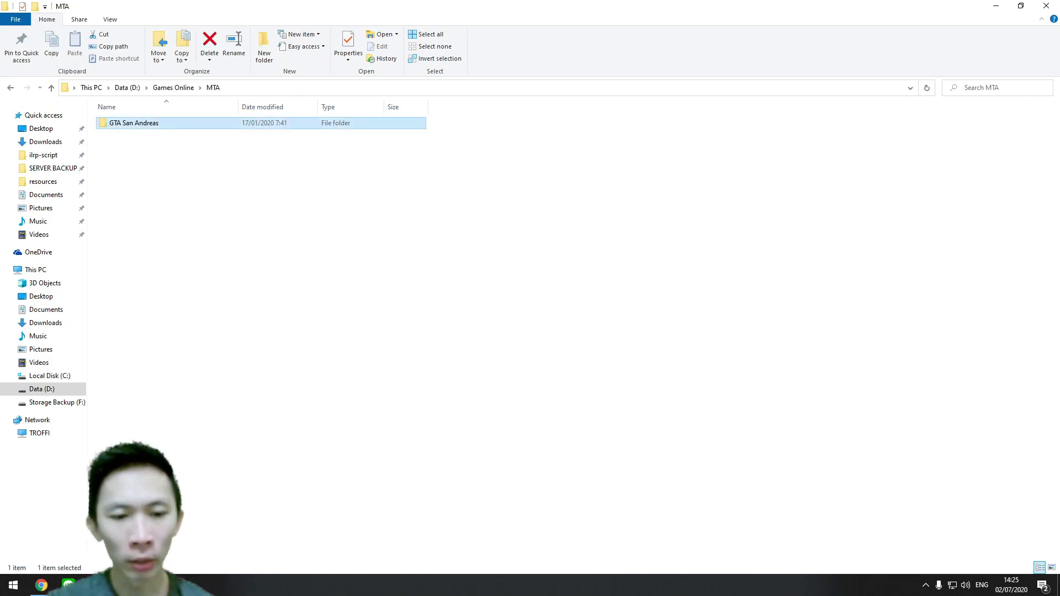
{"action": "key", "text": "alt+Tab"}
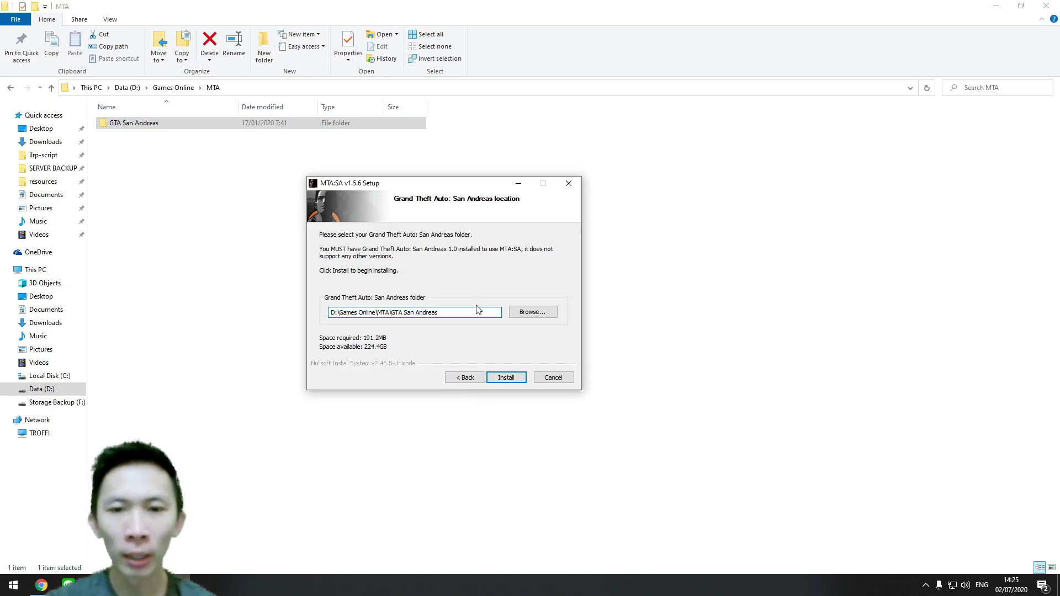
{"action": "left_click", "coordinate": [504, 377]}
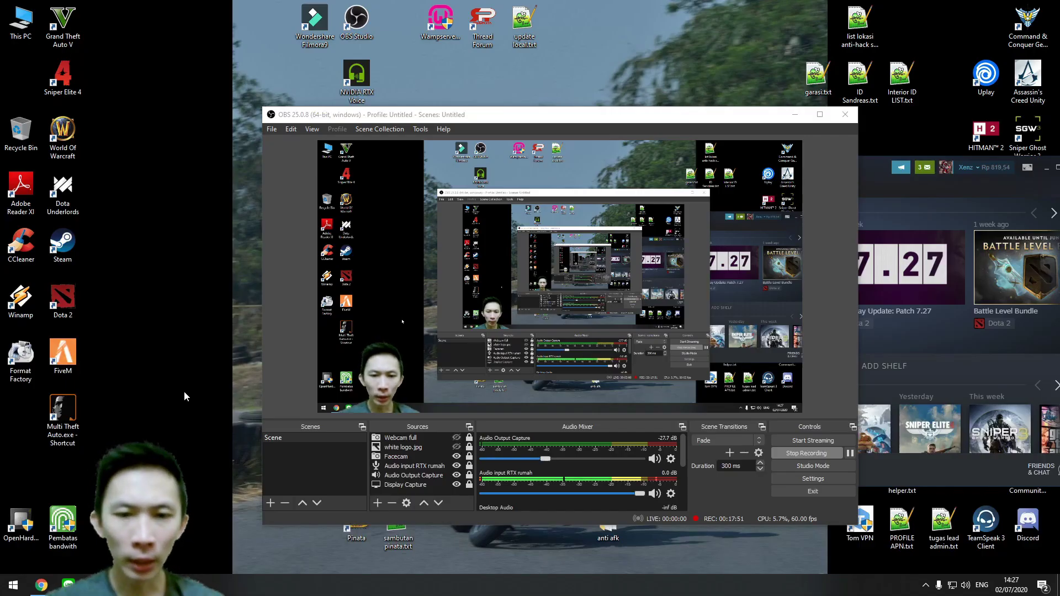
Step: Move the OBS window aside and rename the Multi Theft Auto.exe - Shortcut desktop shortcut to Multi Theft Auto
{"action": "left_click_drag", "start_coordinate": [412, 120], "coordinate": [668, 174]}
{"action": "left_click", "coordinate": [62, 414]}
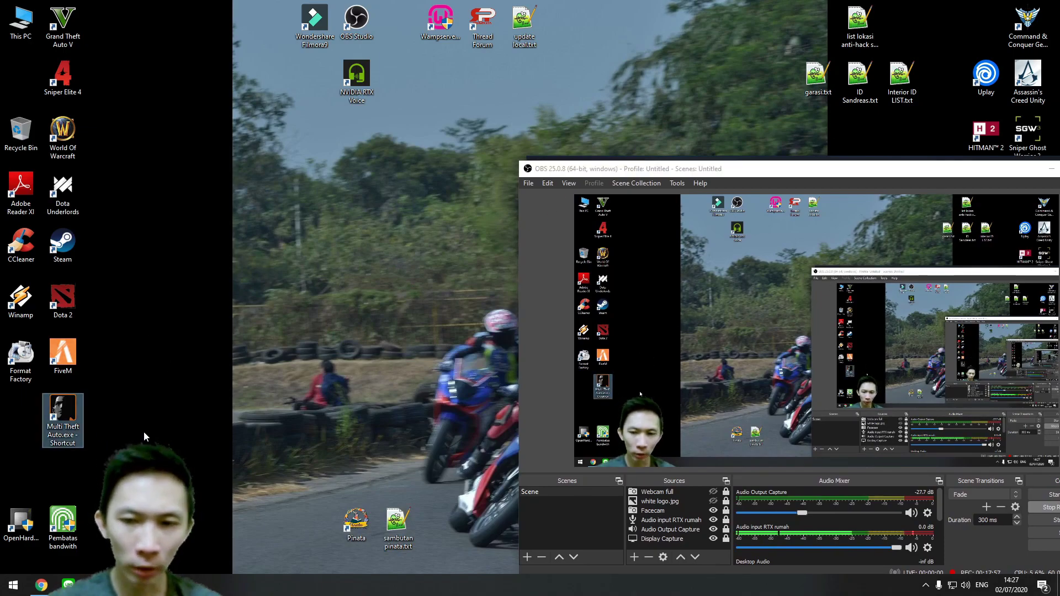
{"action": "right_click", "coordinate": [70, 445]}
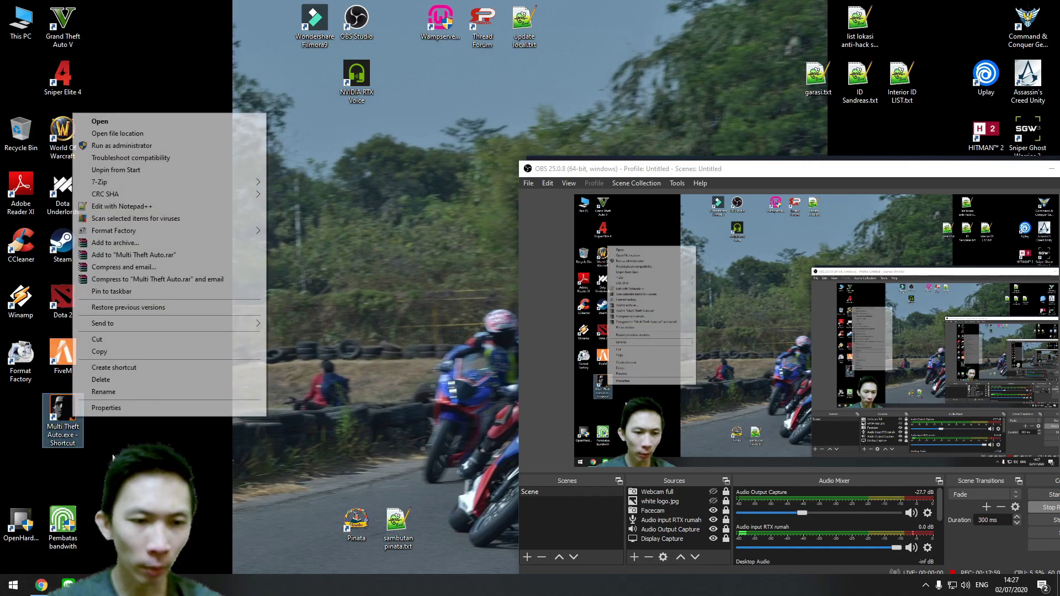
{"action": "left_click", "coordinate": [134, 395]}
{"action": "key", "text": "End"}
{"action": "key", "text": "ctrl+shift+Left"}
{"action": "key", "text": "ctrl+shift+Left"}
{"action": "key", "text": "ctrl+shift+Left"}
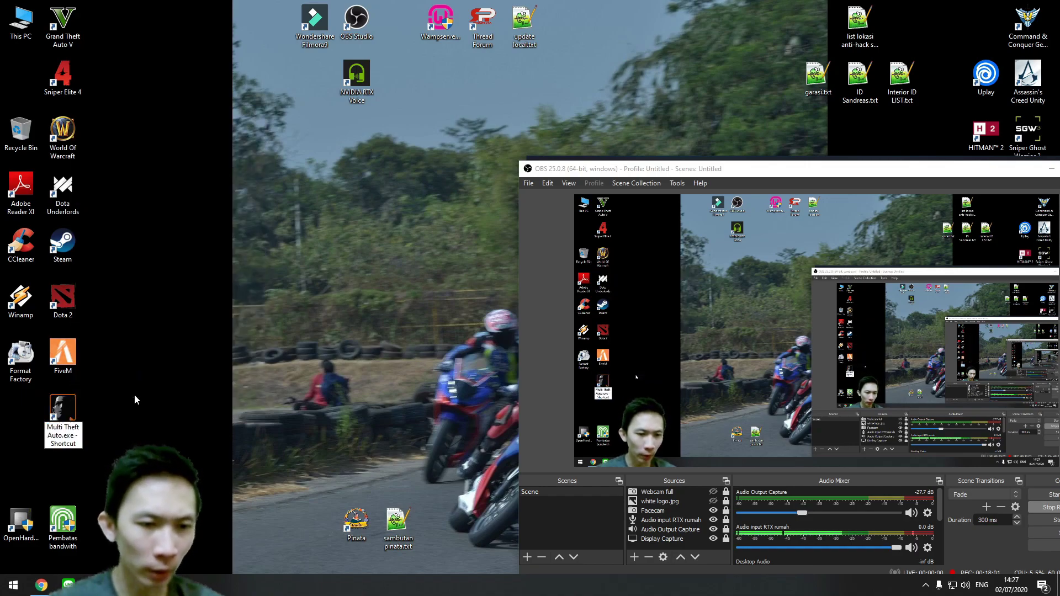
{"action": "key", "text": "Delete"}
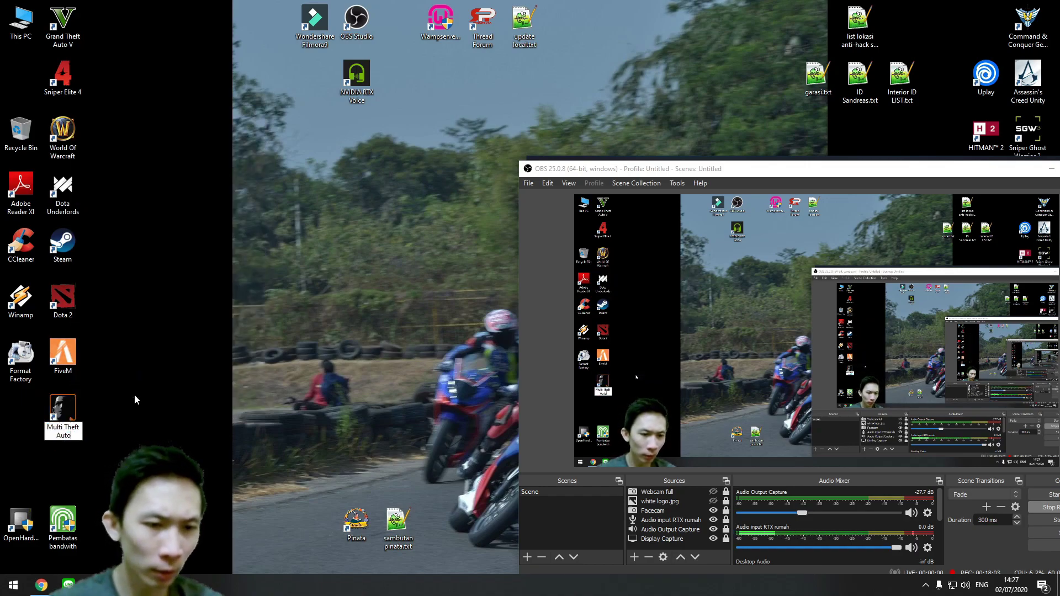
{"action": "key", "text": "Return"}
Step: Launch Multi Theft Auto from its desktop shortcut and open the server browser
{"action": "double_click", "coordinate": [80, 413]}
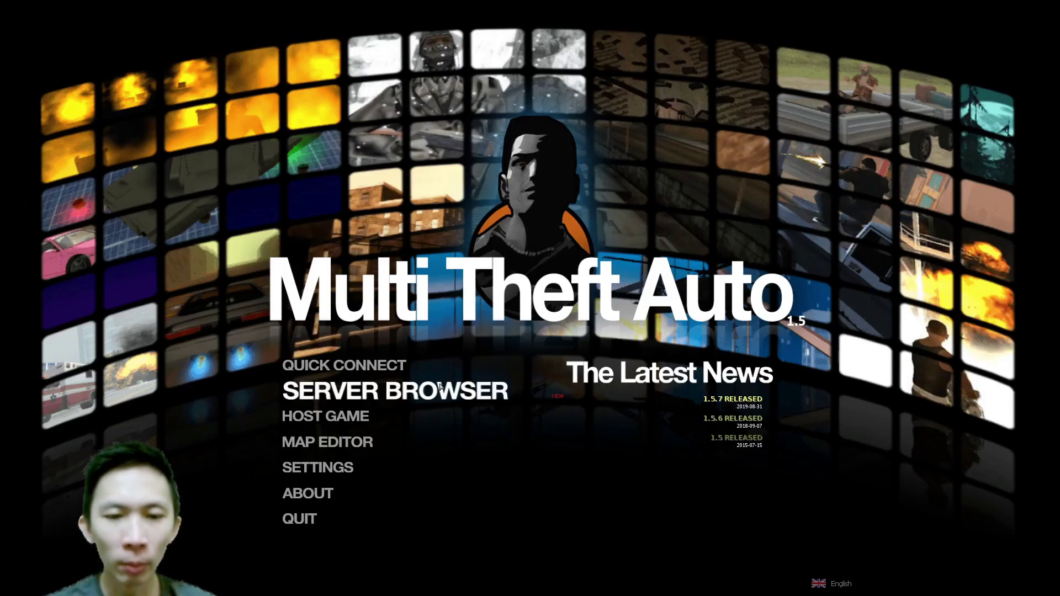
{"action": "left_click", "coordinate": [440, 382]}
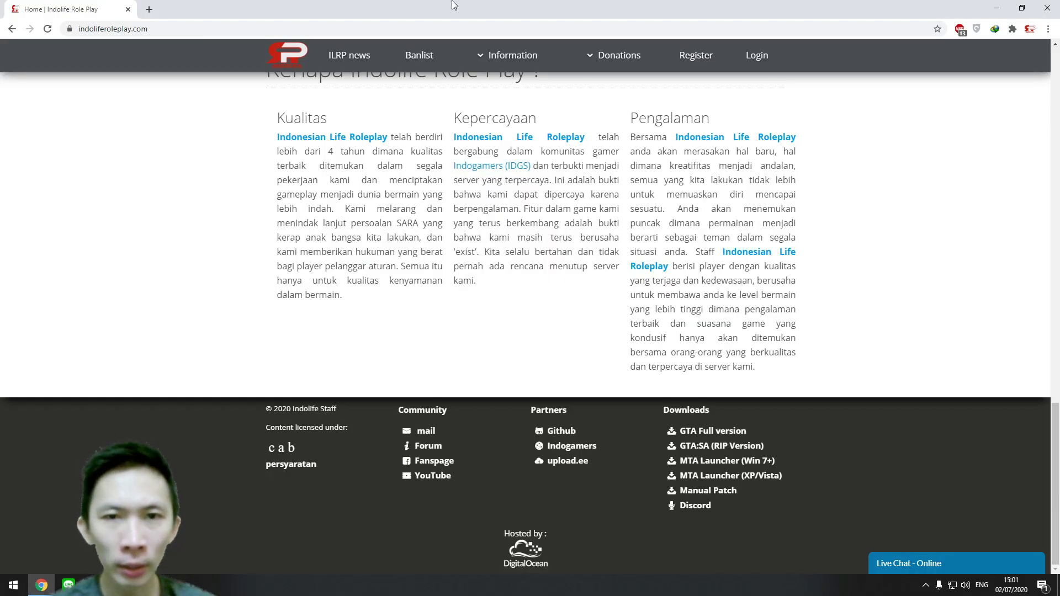
Step: Open the Server Info page of indoliferoleplay.com in Chrome and copy the MTA server IP mta.indoliferoleplay.com:22003
{"action": "scroll", "coordinate": [461, 170], "scroll_direction": "up", "scroll_amount": 5}
{"action": "scroll", "coordinate": [458, 179], "scroll_direction": "up", "scroll_amount": 15}
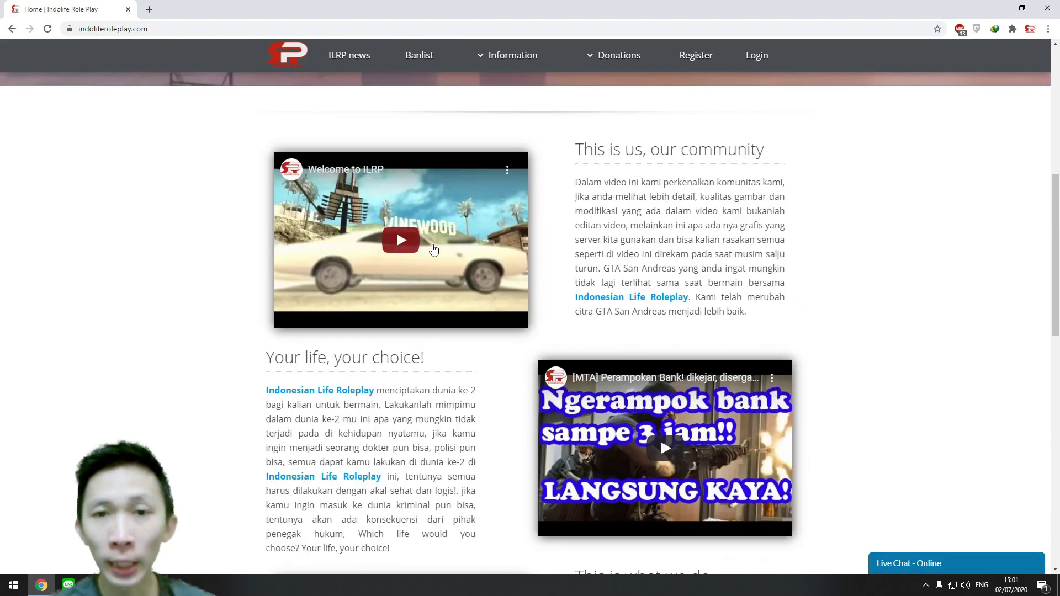
{"action": "mouse_move", "coordinate": [481, 62]}
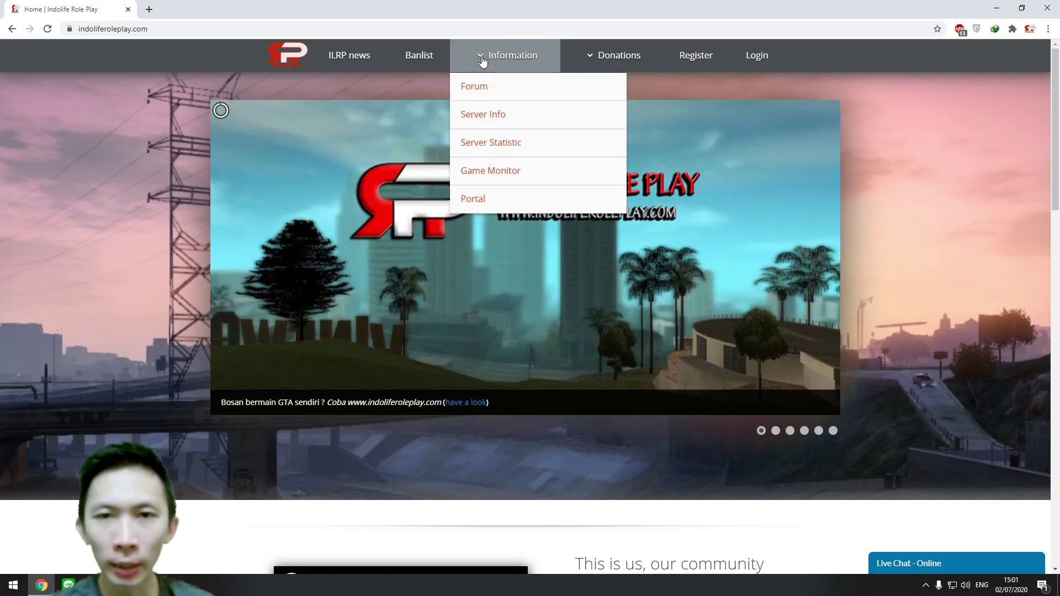
{"action": "left_click", "coordinate": [473, 125]}
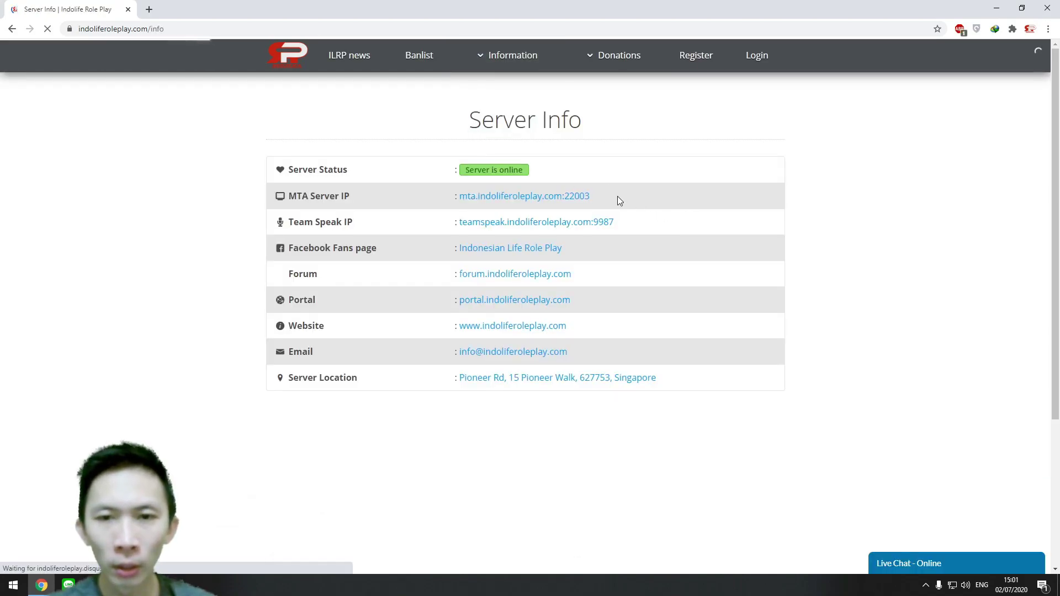
{"action": "left_click_drag", "start_coordinate": [595, 195], "coordinate": [466, 196]}
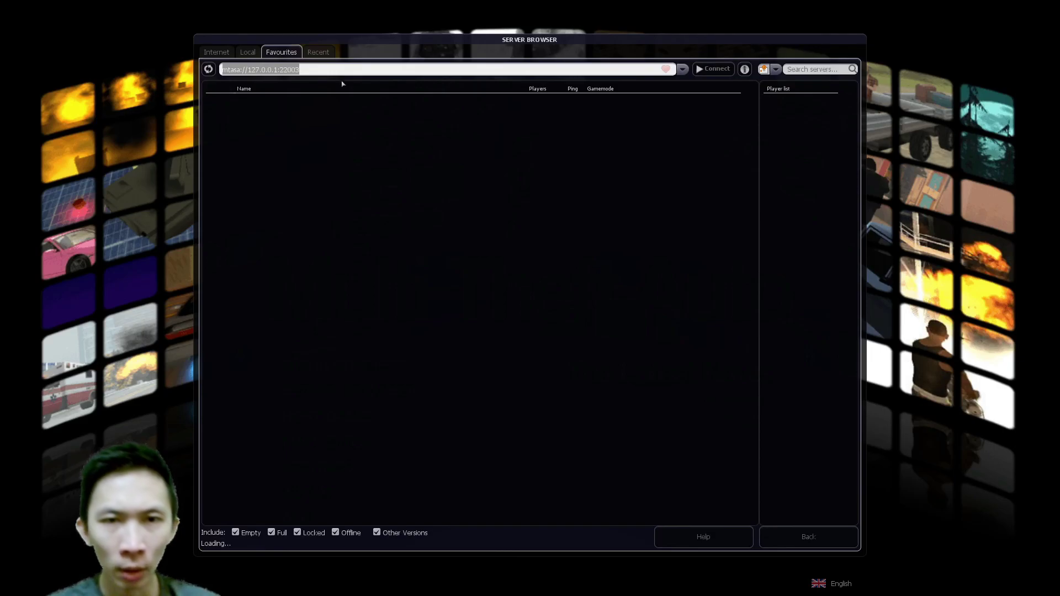
{"action": "left_click", "coordinate": [333, 69]}
{"action": "key", "text": "ctrl+a"}
{"action": "type", "text": "mta.indoliferoleplay.com:22003"}
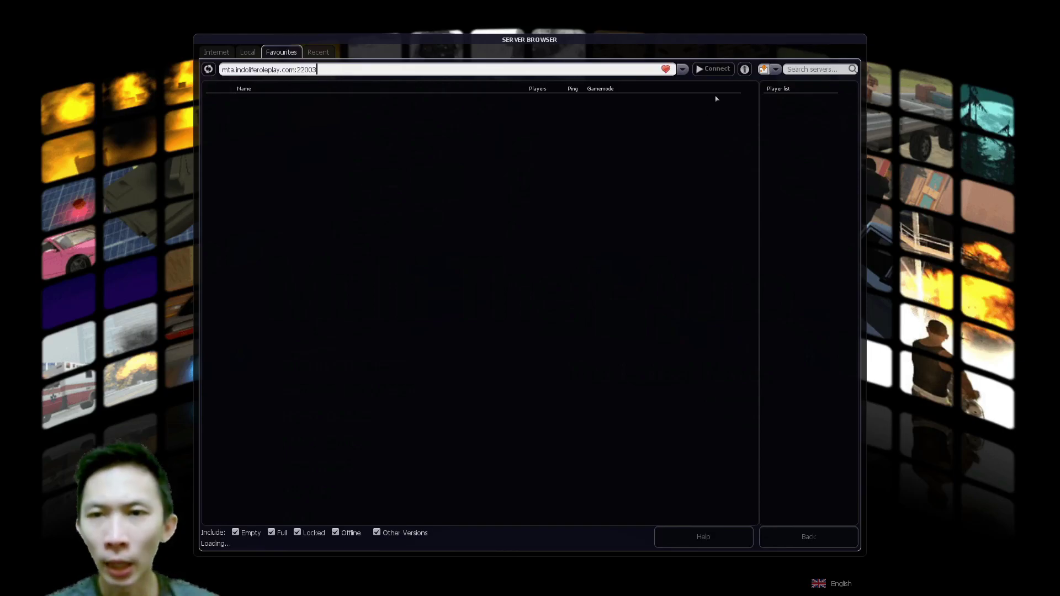
{"action": "left_click", "coordinate": [713, 68]}
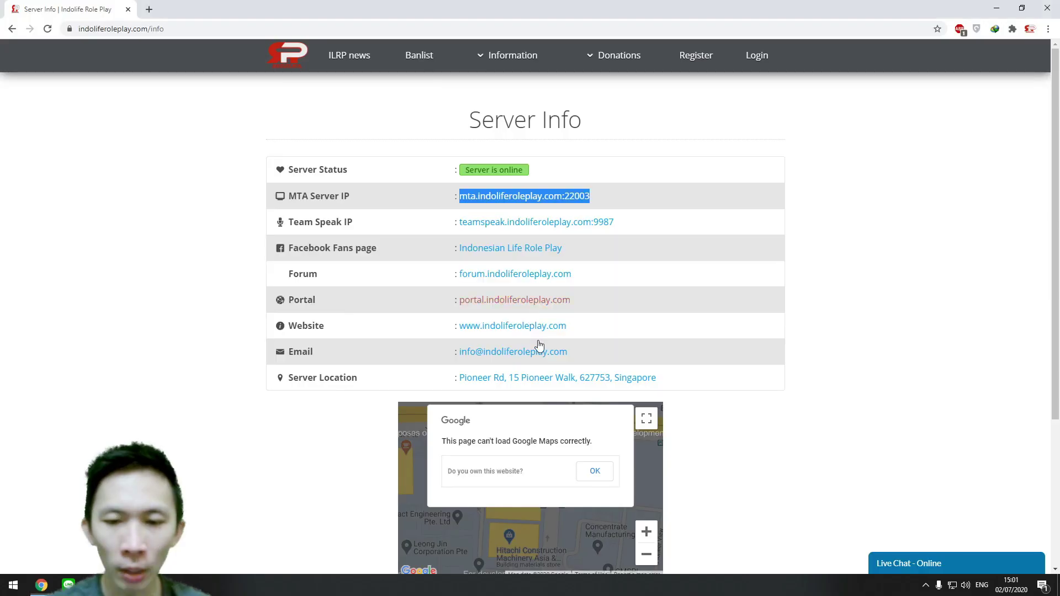
Step: Back in Chrome, open the Manual Patch download page from the Indolife site and highlight the file name Manual Patch 1-Juni-2020
{"action": "scroll", "coordinate": [840, 306], "scroll_direction": "down", "scroll_amount": 4}
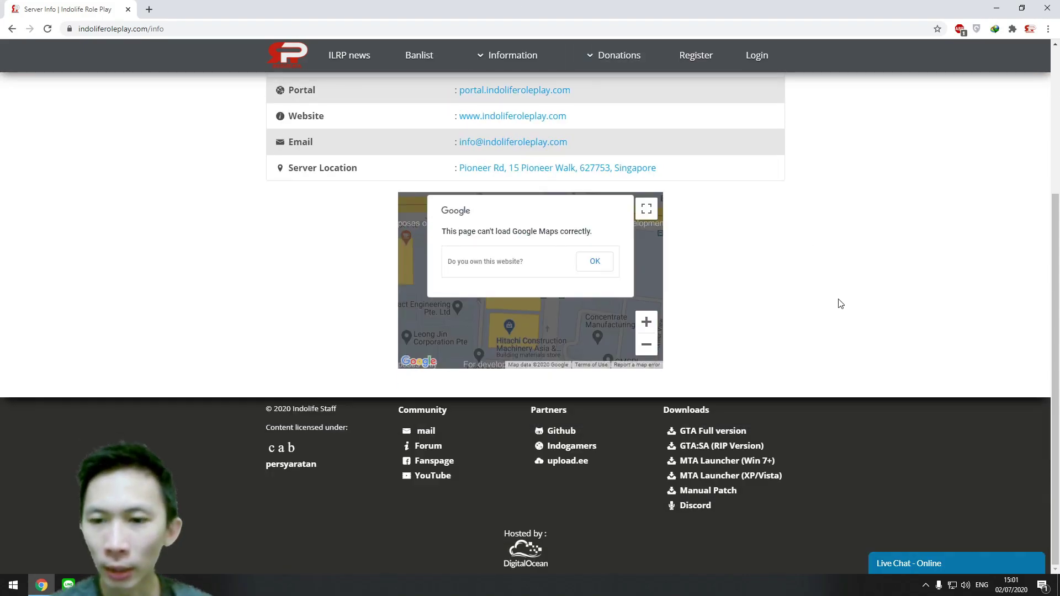
{"action": "left_click", "coordinate": [719, 499]}
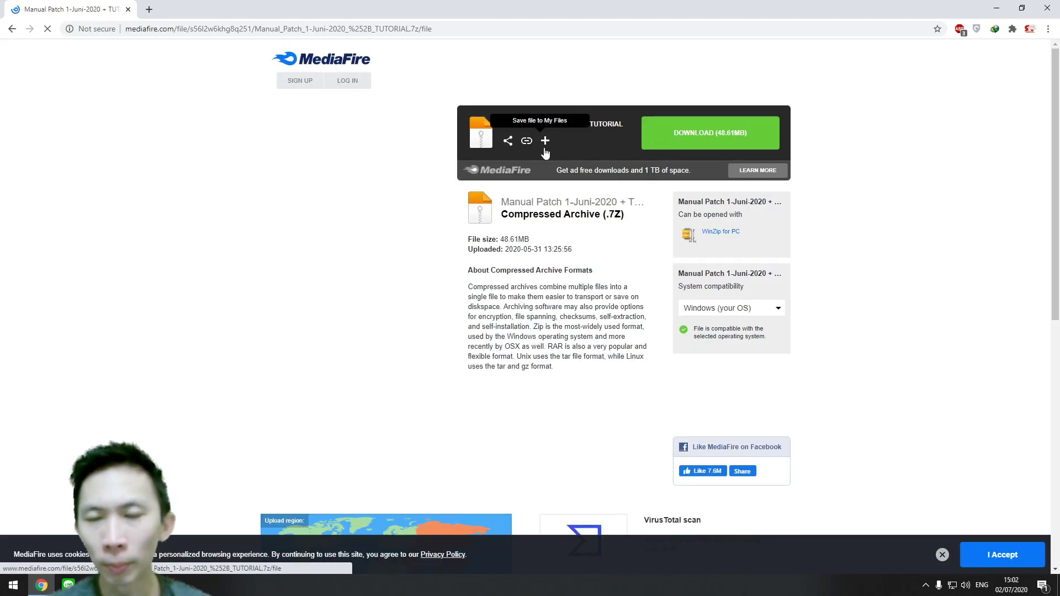
{"action": "left_click_drag", "start_coordinate": [502, 124], "coordinate": [580, 125]}
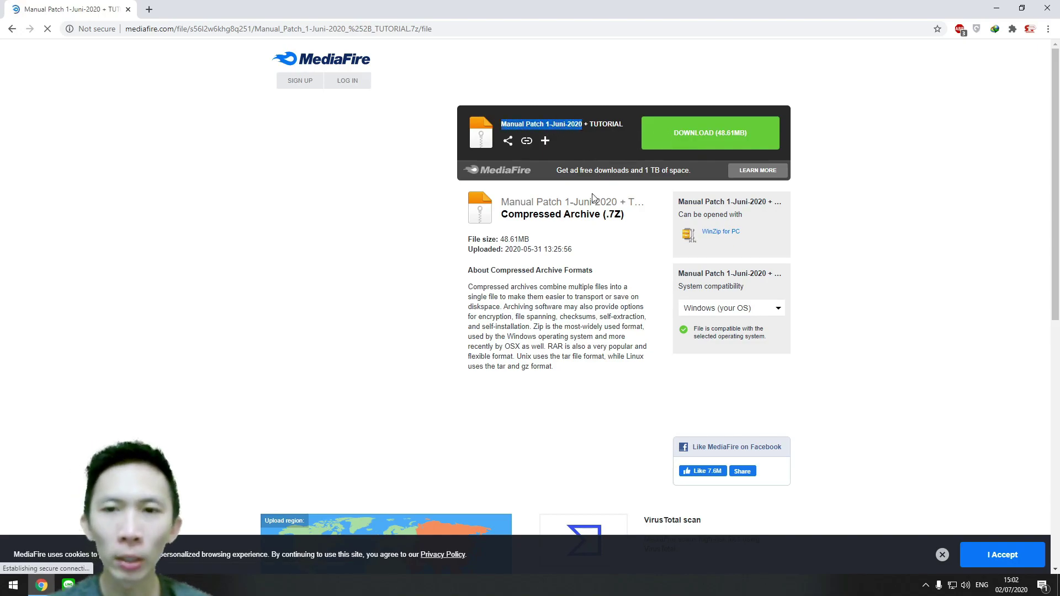